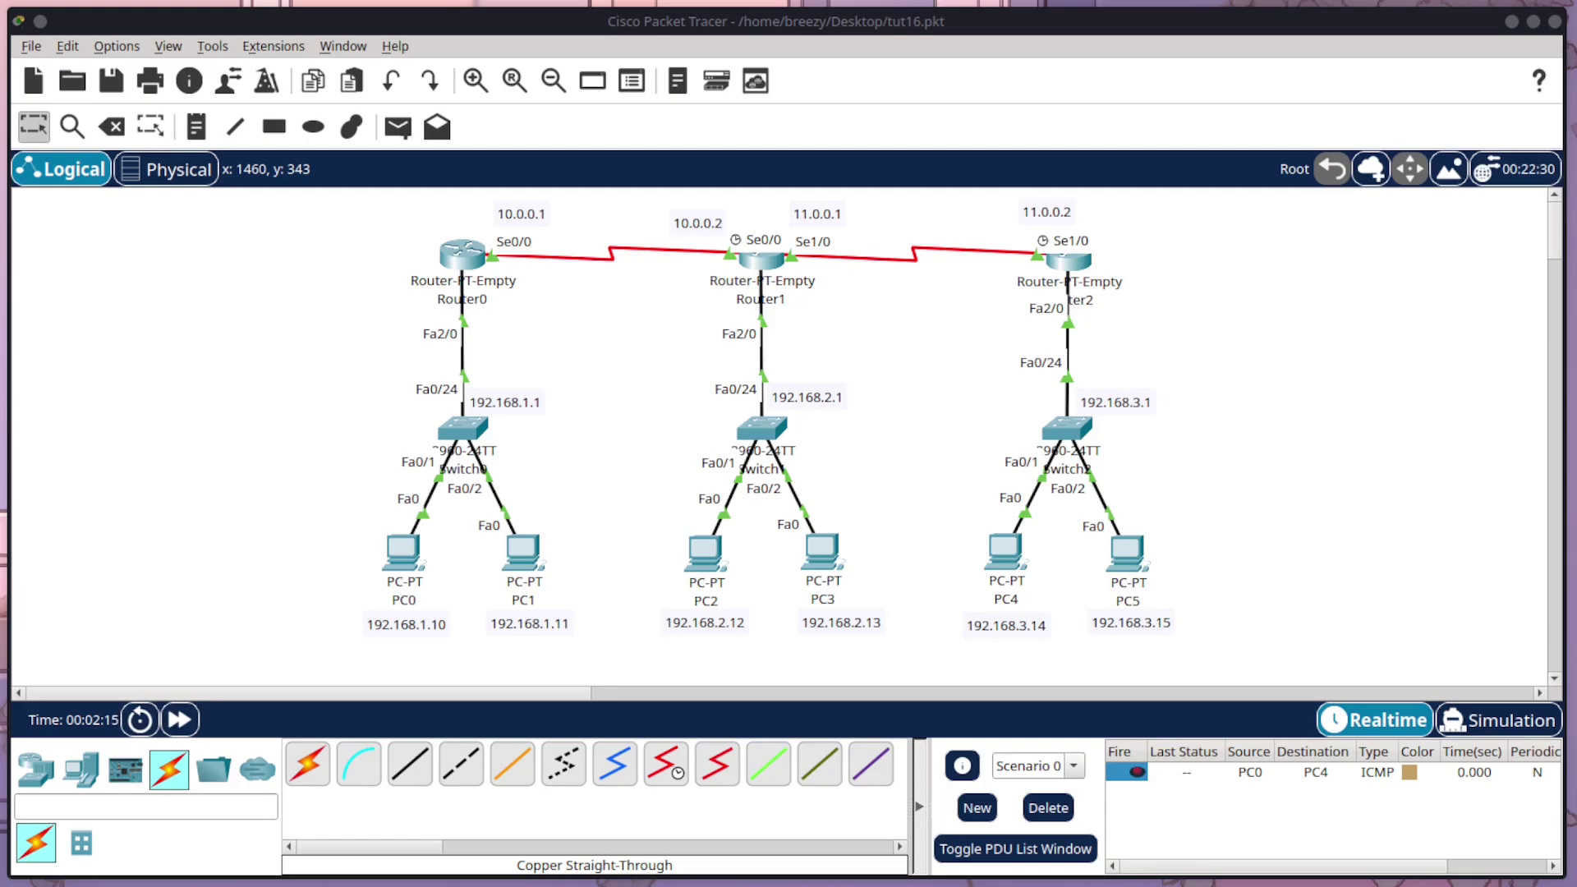
From PC0's command prompt, ping 192.168.1.11 successfully
click(404, 558)
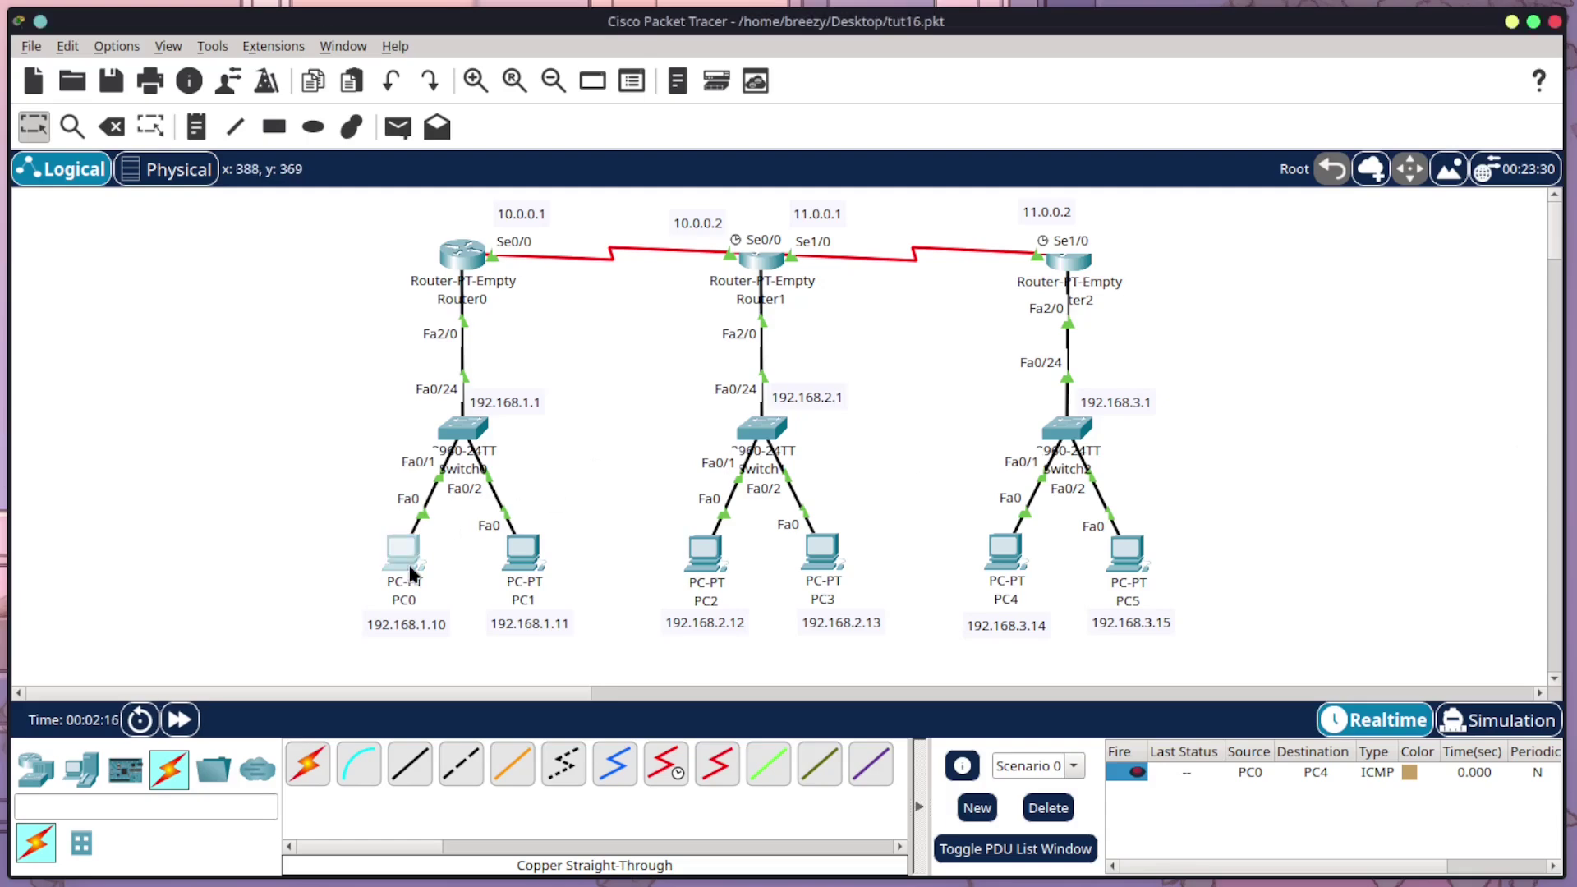
click(162, 66)
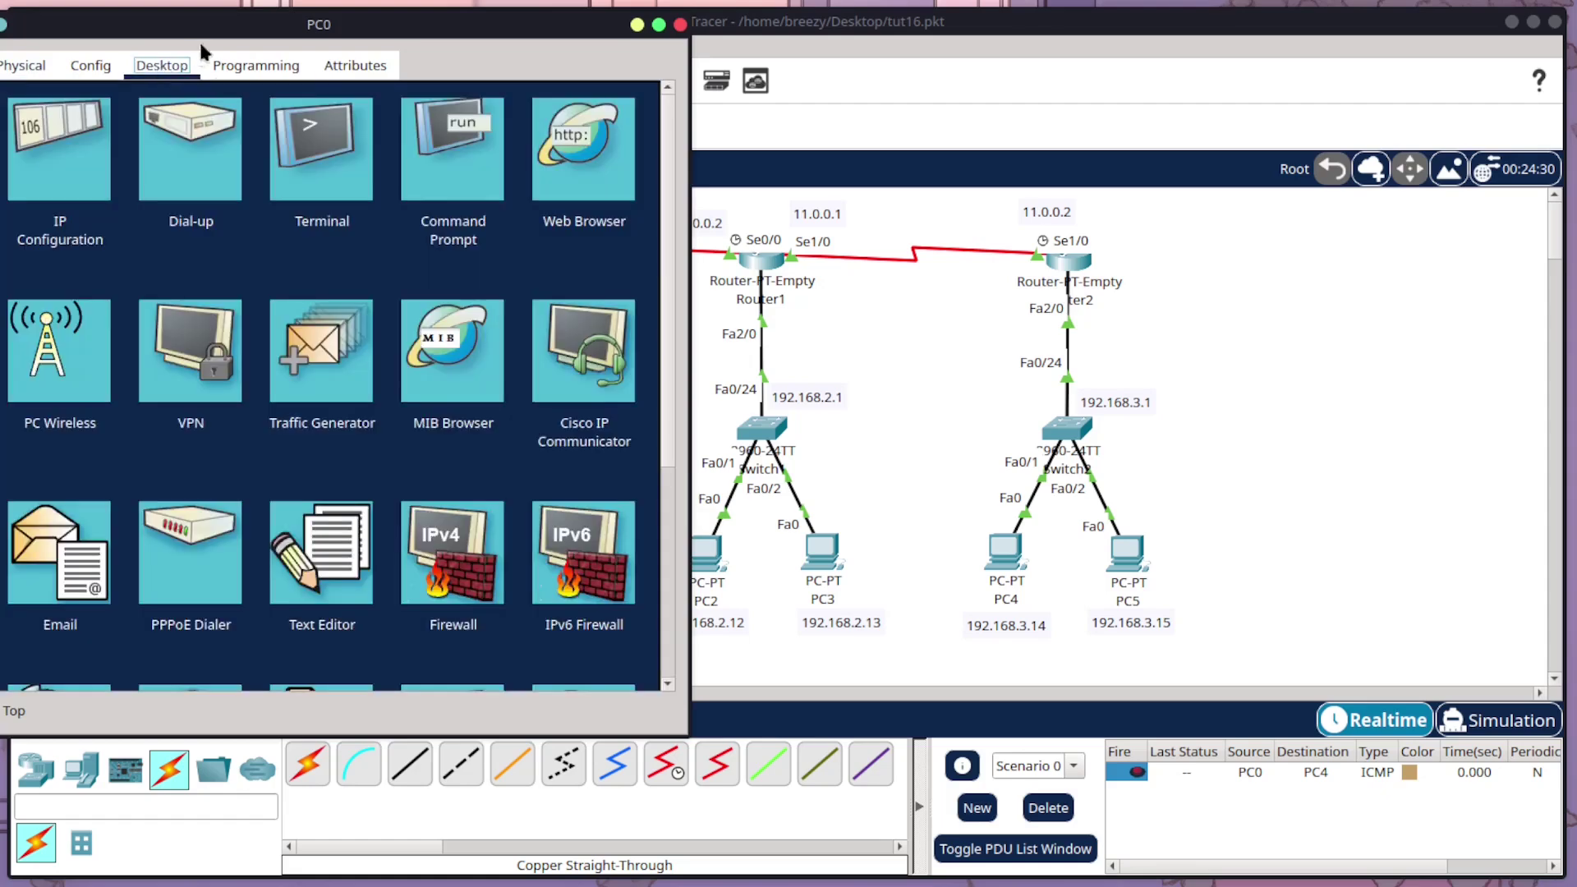
click(443, 147)
drag(438, 39, 1249, 136)
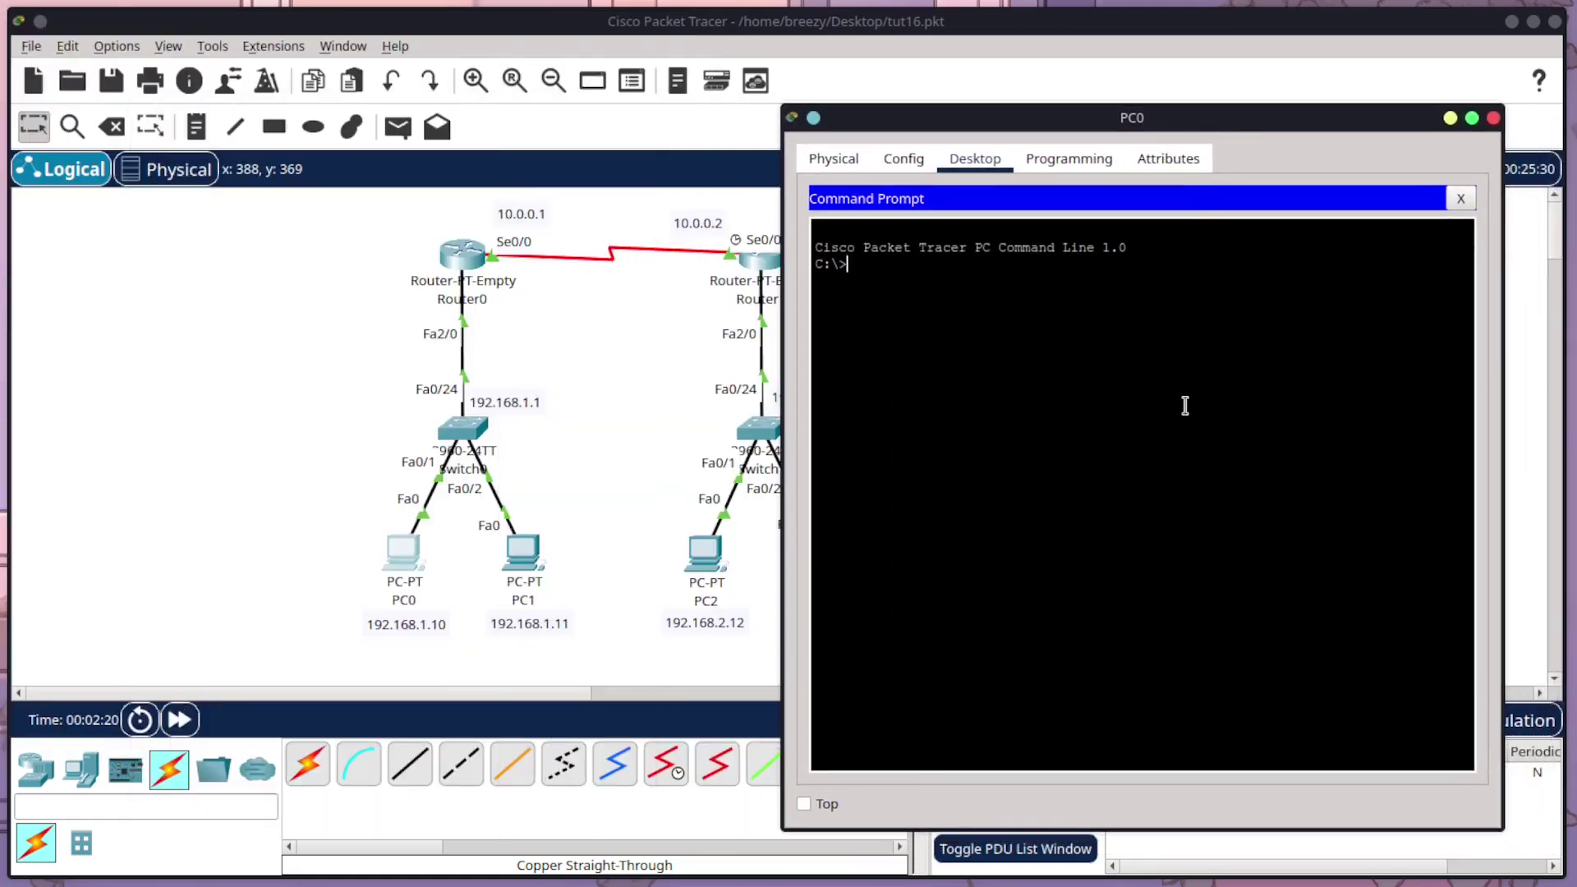
text(ping 192.168.1.)
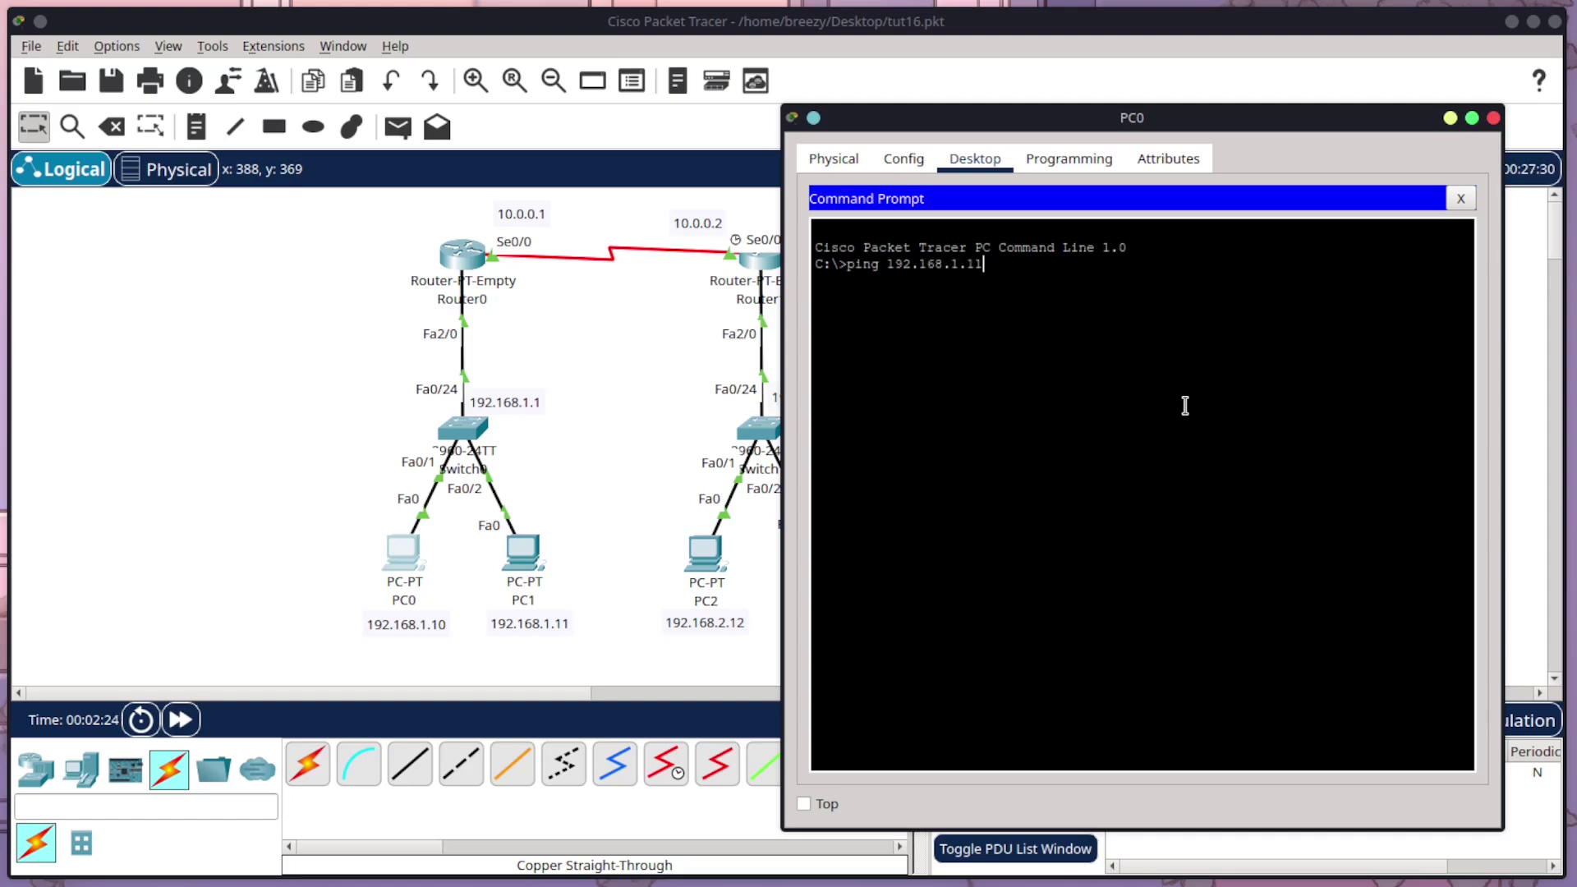
text(11)
key(Return)
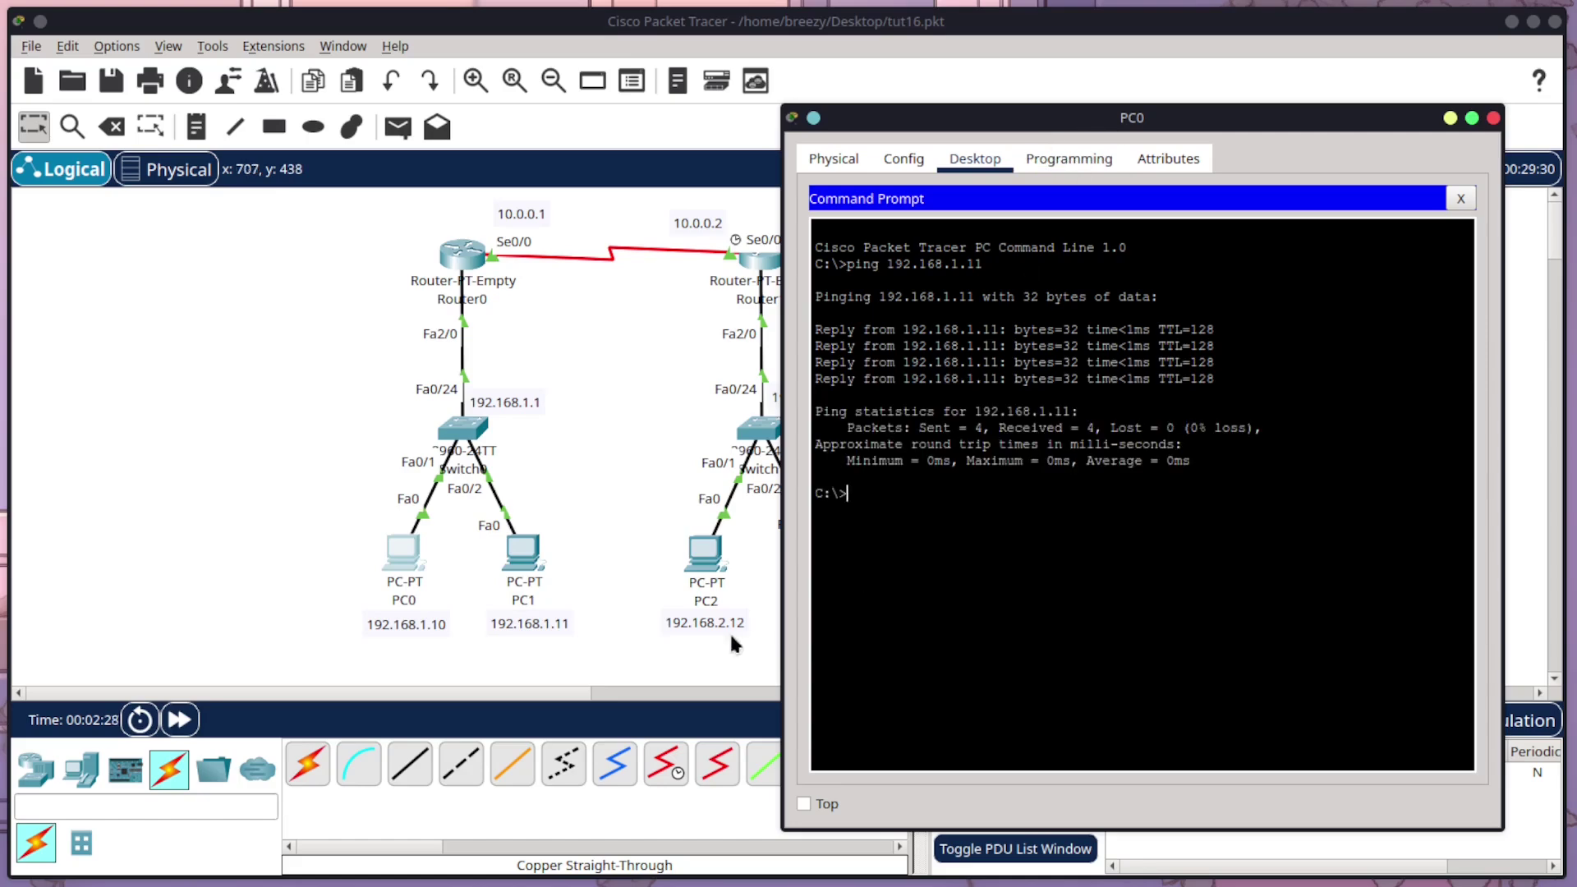
Ping 192.168.2.12, which fails with 100% loss, then close PC0's window
key(Up)
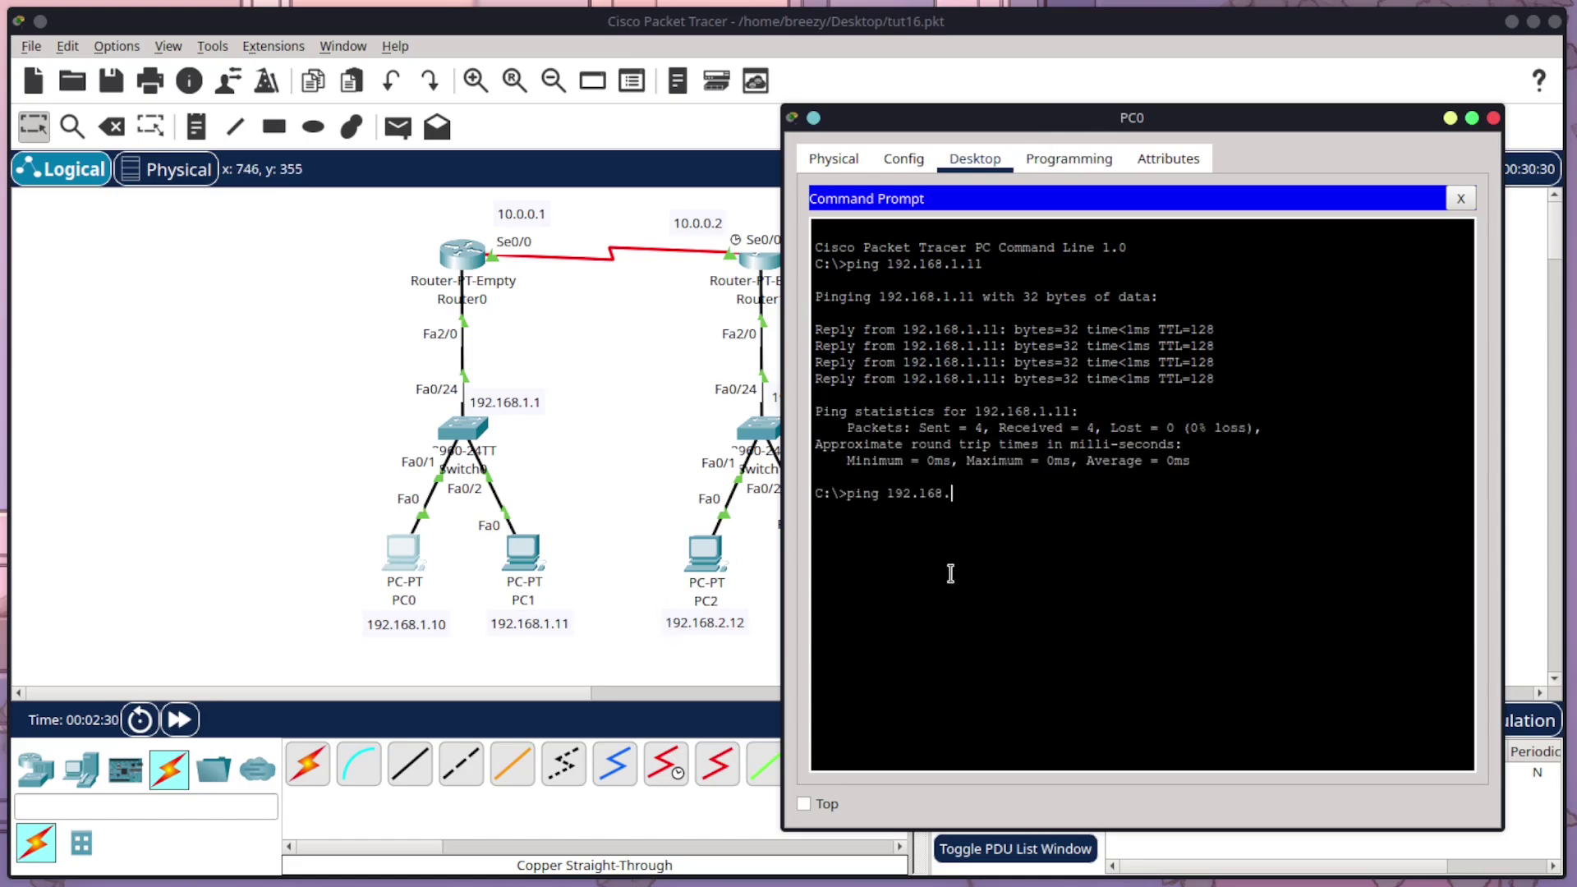
text(2.12)
key(Return)
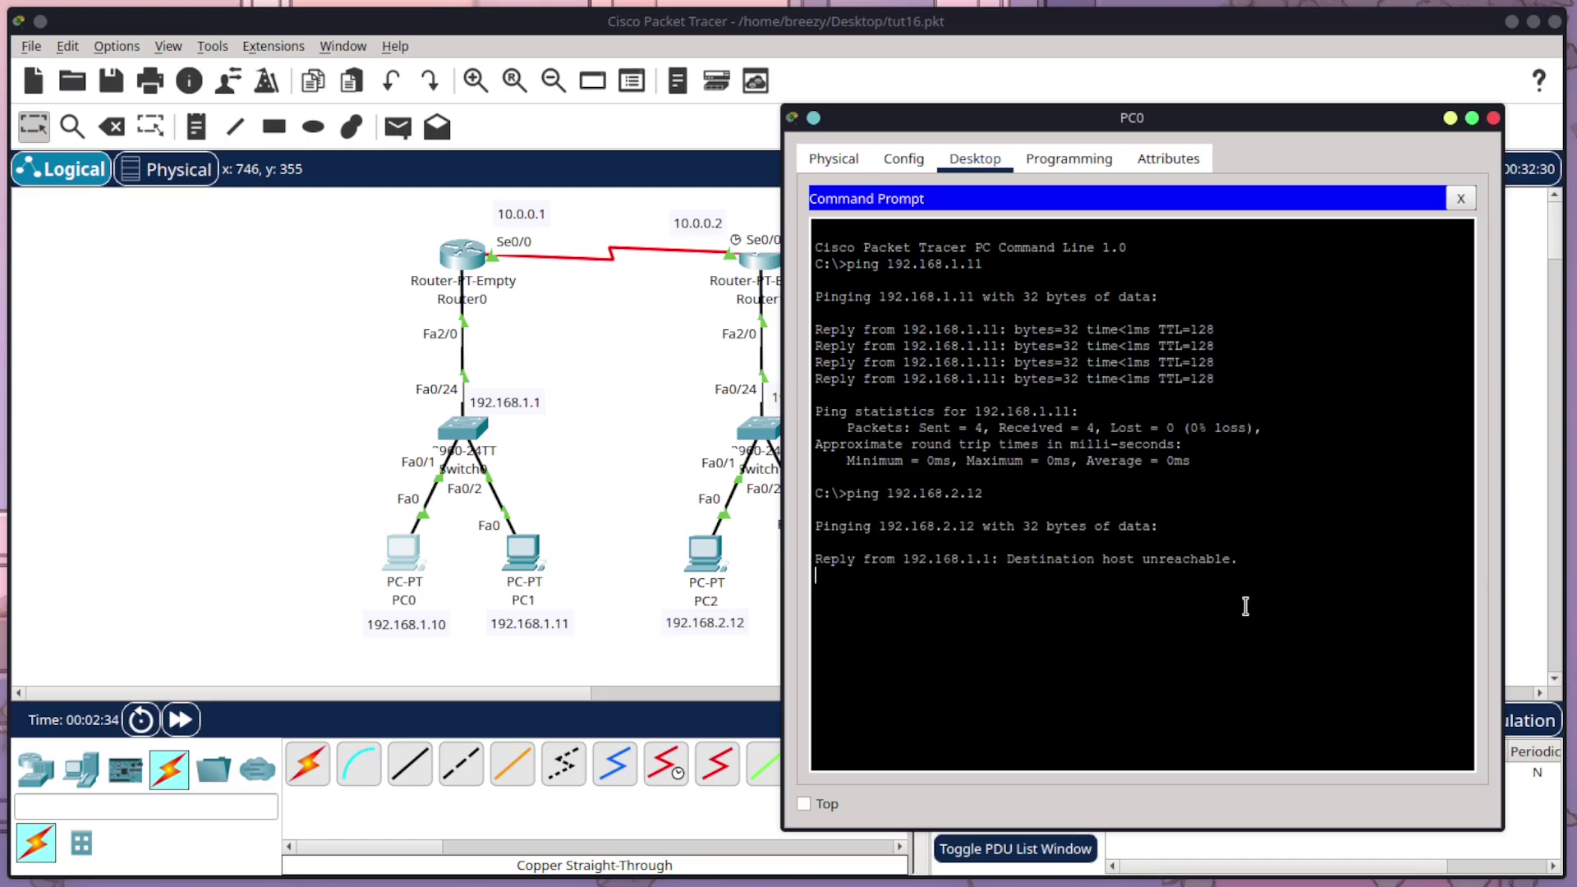
drag(1134, 117, 504, 105)
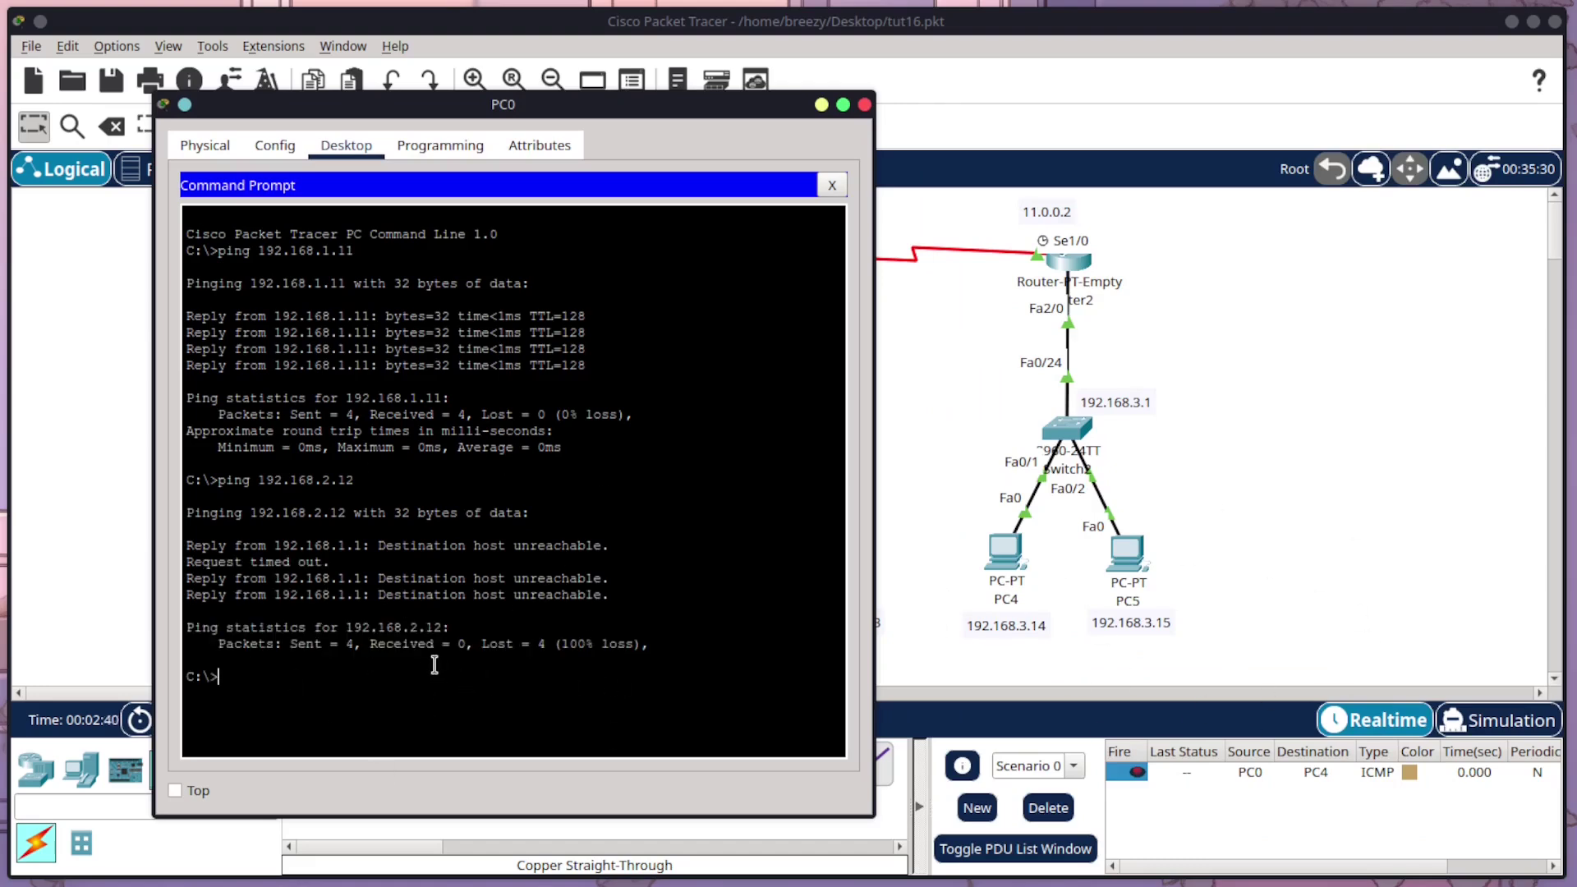
click(866, 105)
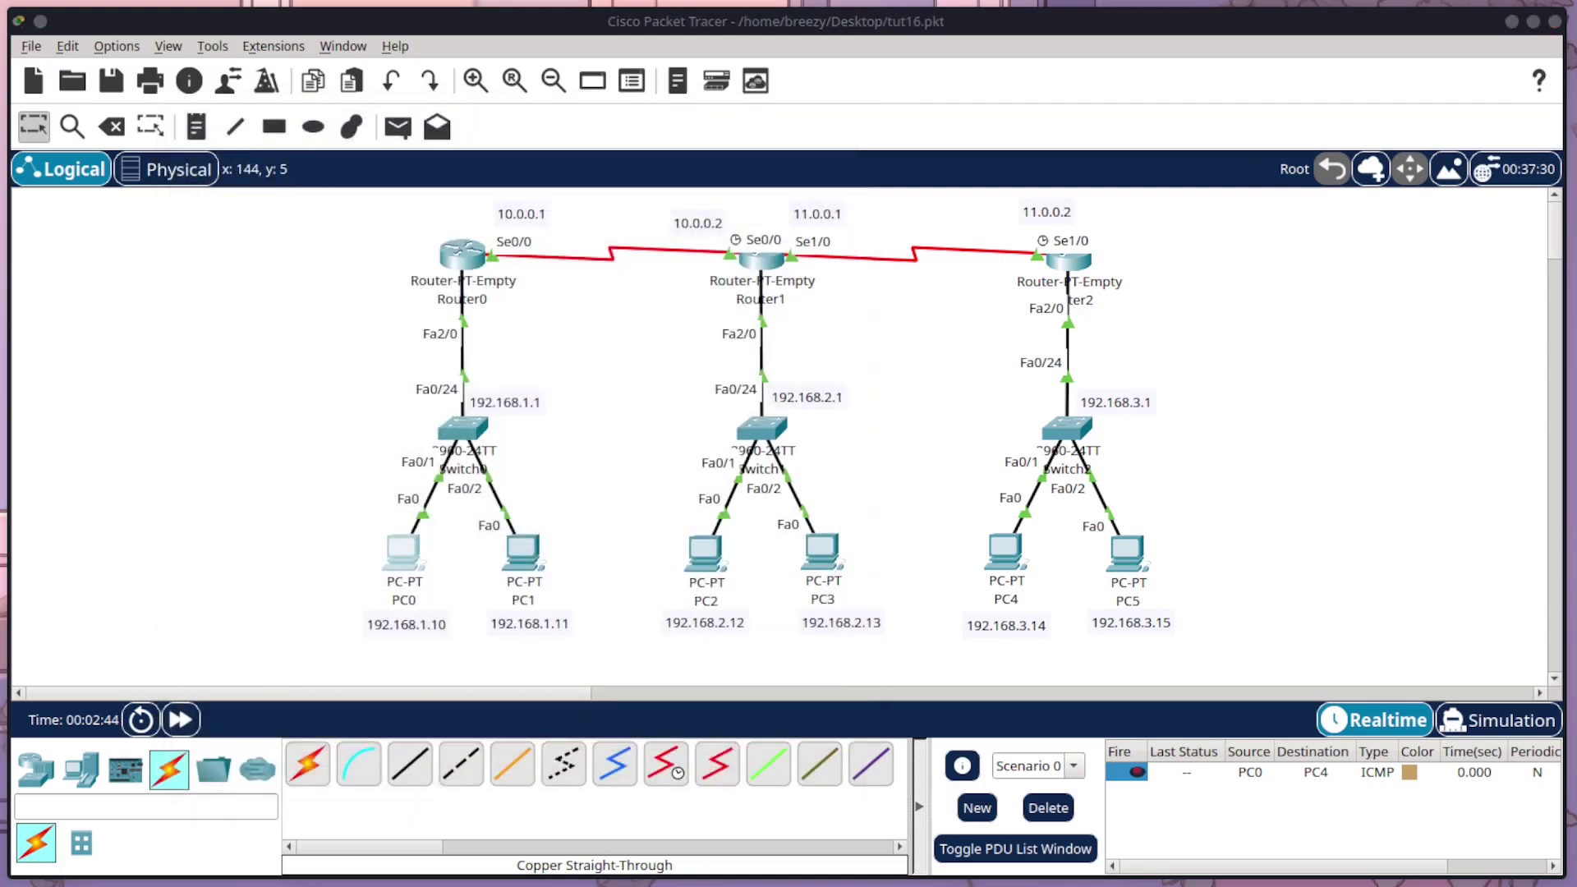
Open Router0's CLI and enter privileged mode, then global configuration mode with conf t
click(460, 257)
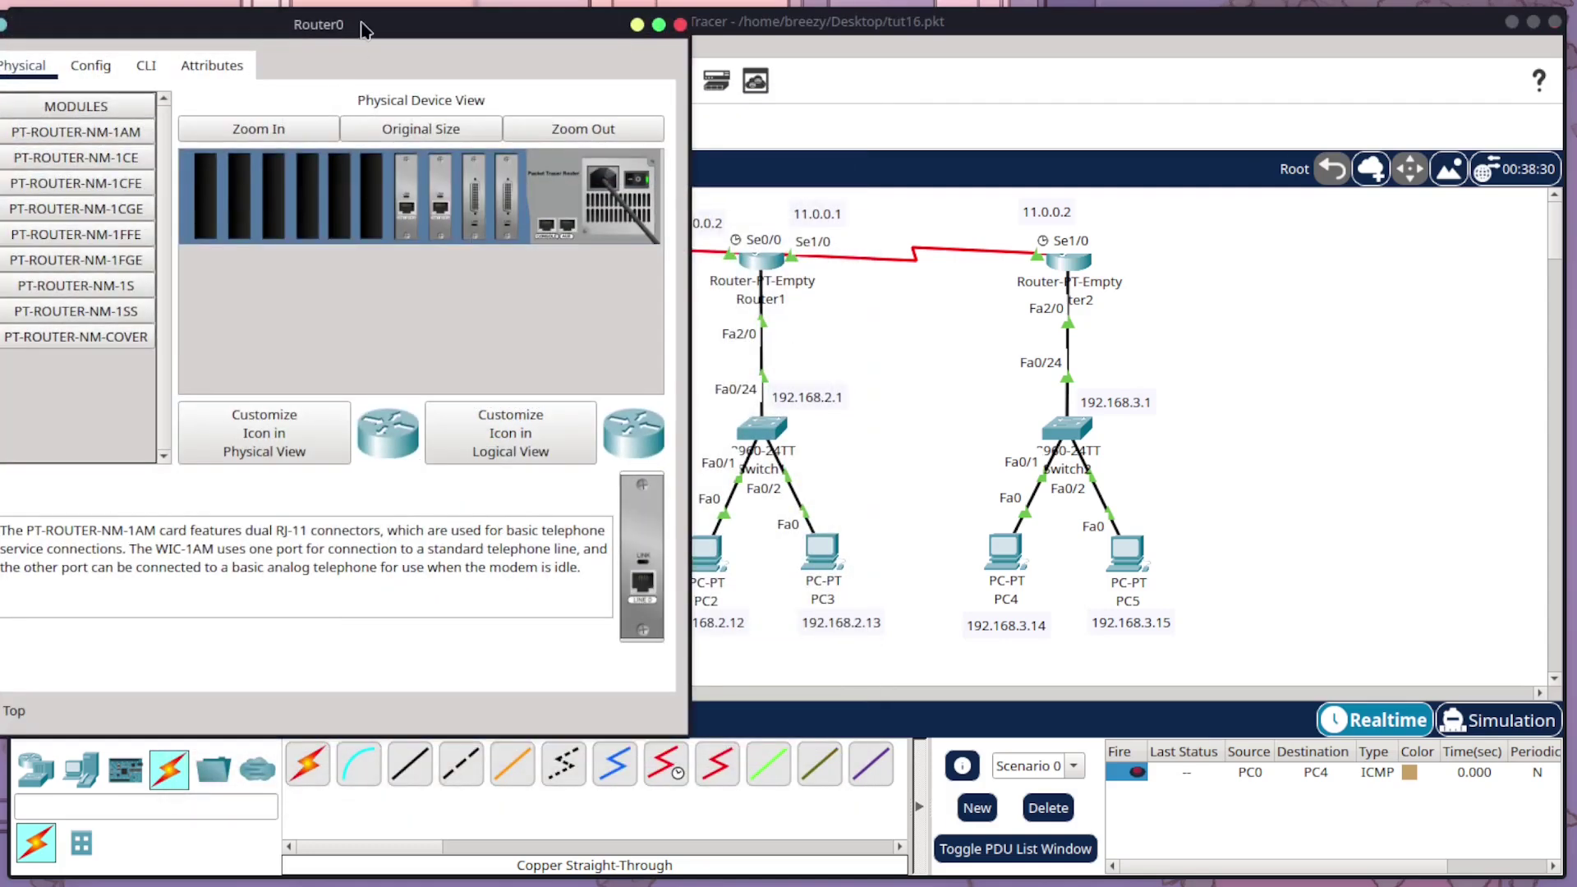
drag(366, 30, 790, 127)
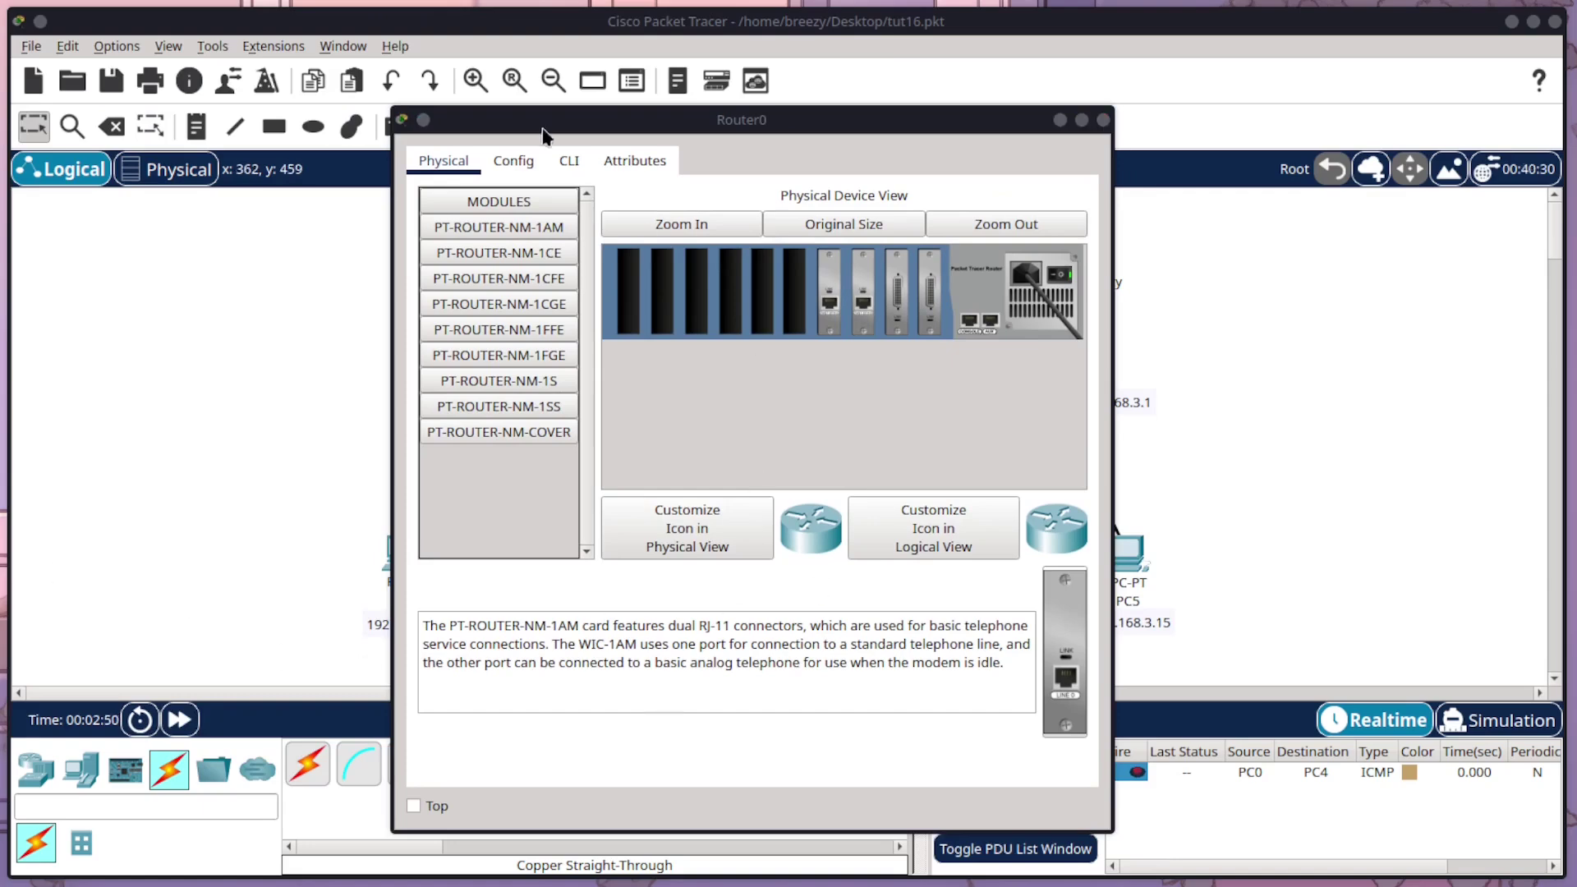
click(569, 160)
key(Return)
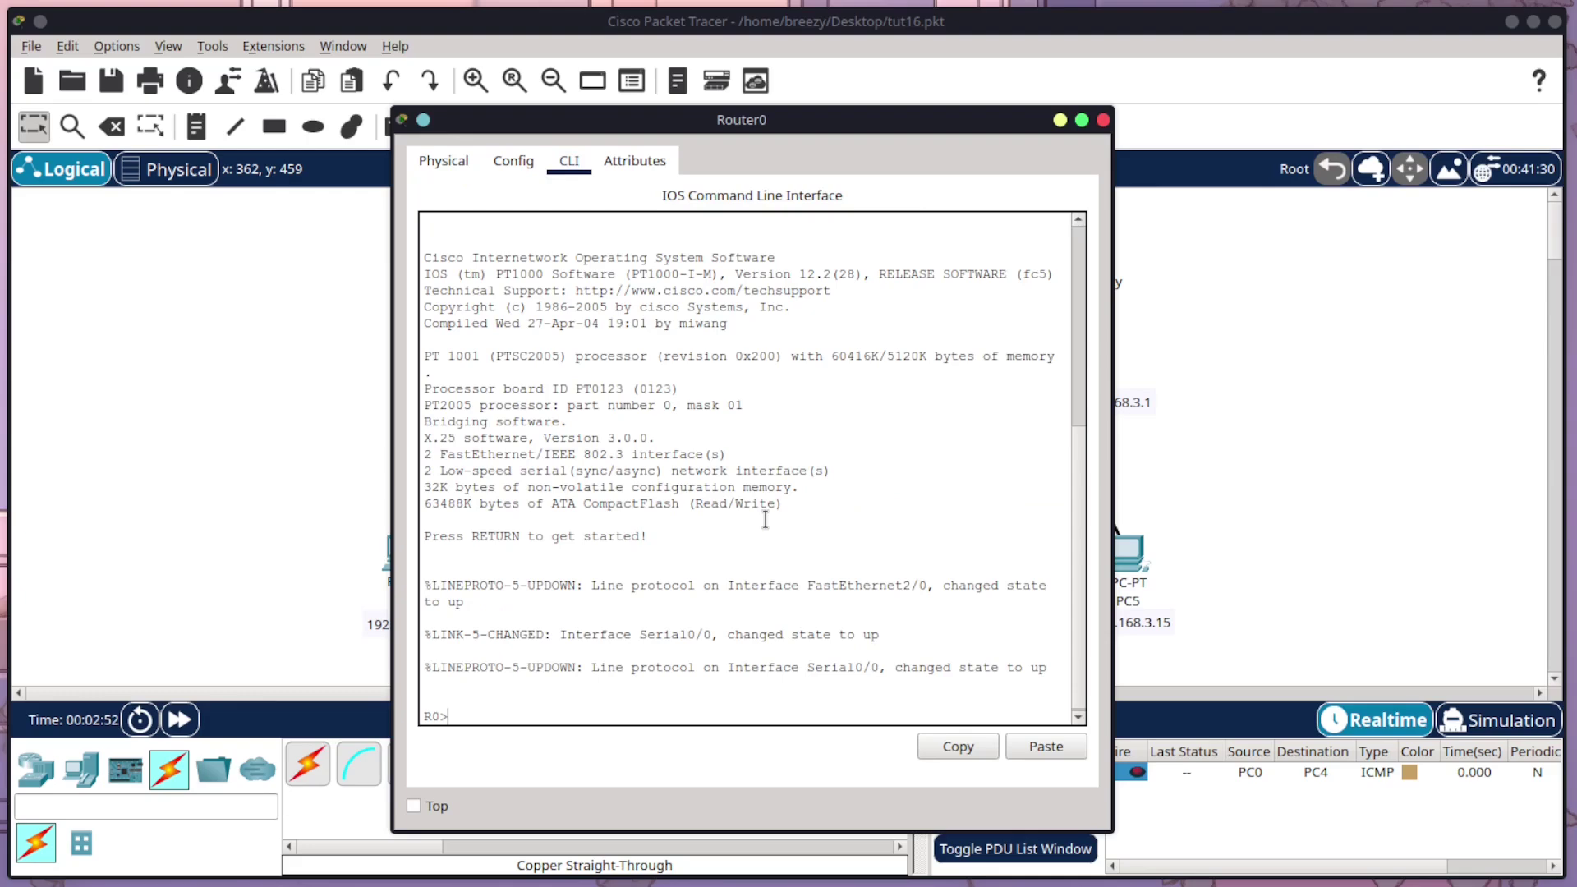
text(enable)
key(Return)
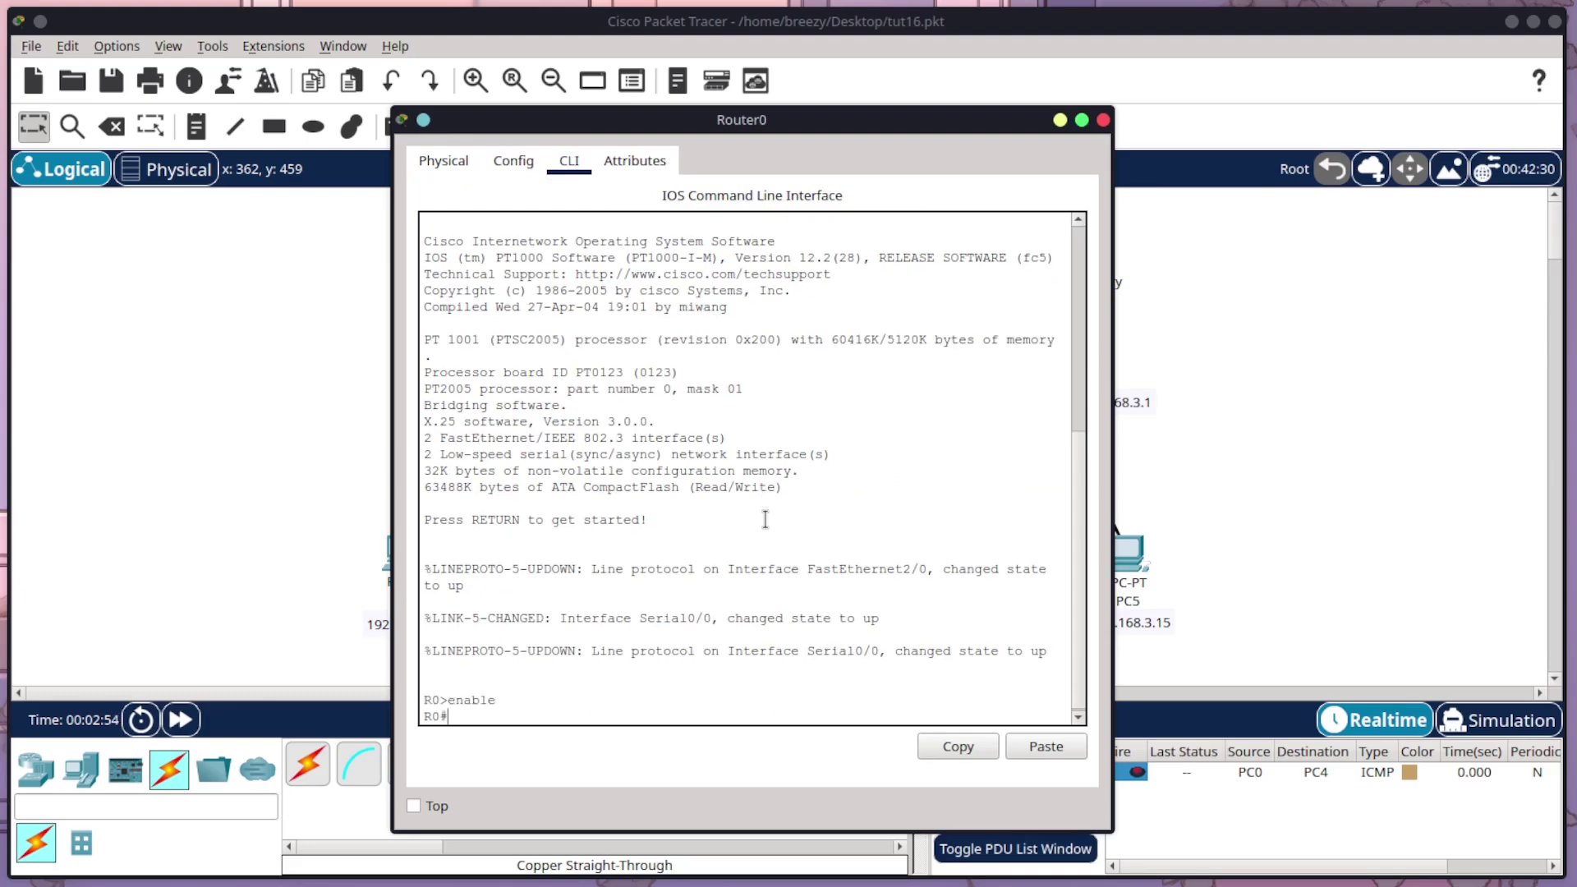
text(conf t)
key(Return)
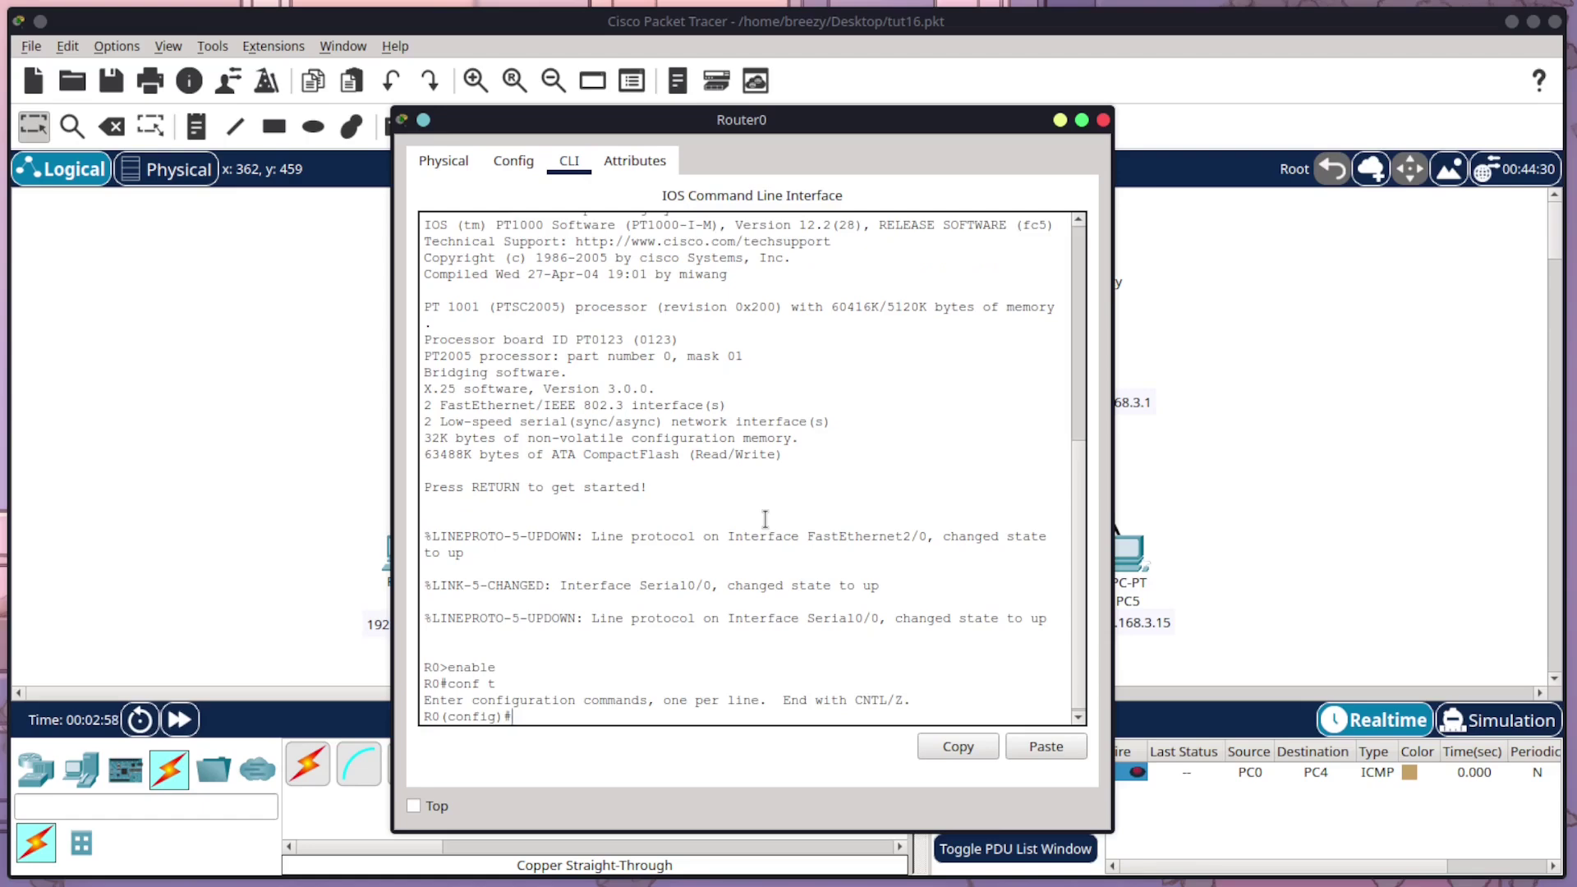
Start RIP version 1 on Router0; a bare 192.168.1.0 entry is rejected as invalid input
text(router rip)
key(Return)
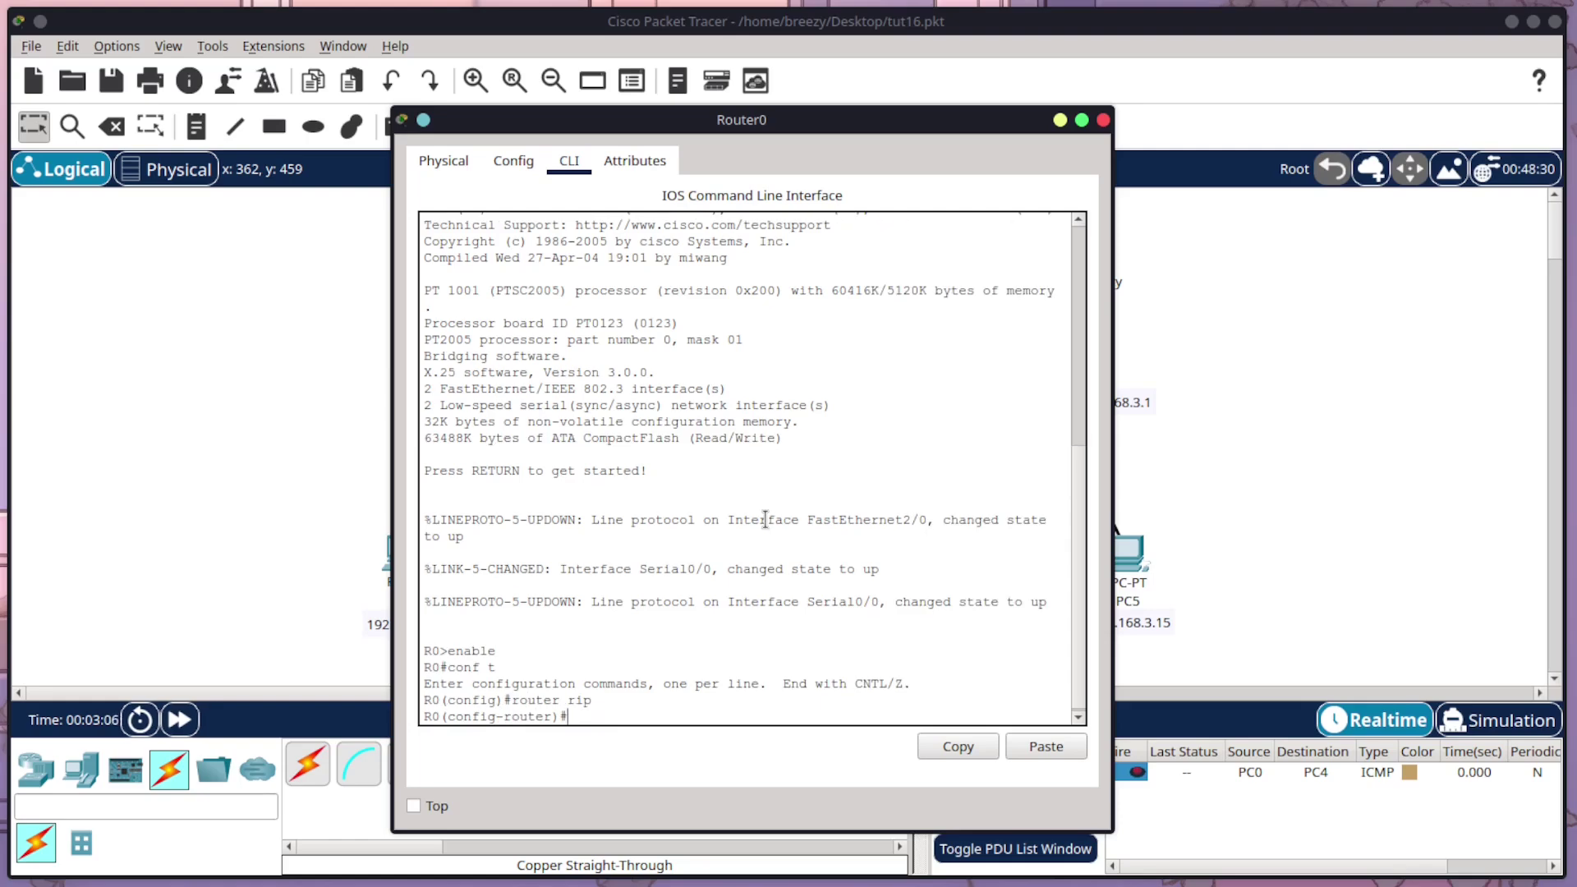
text(version 1)
key(Return)
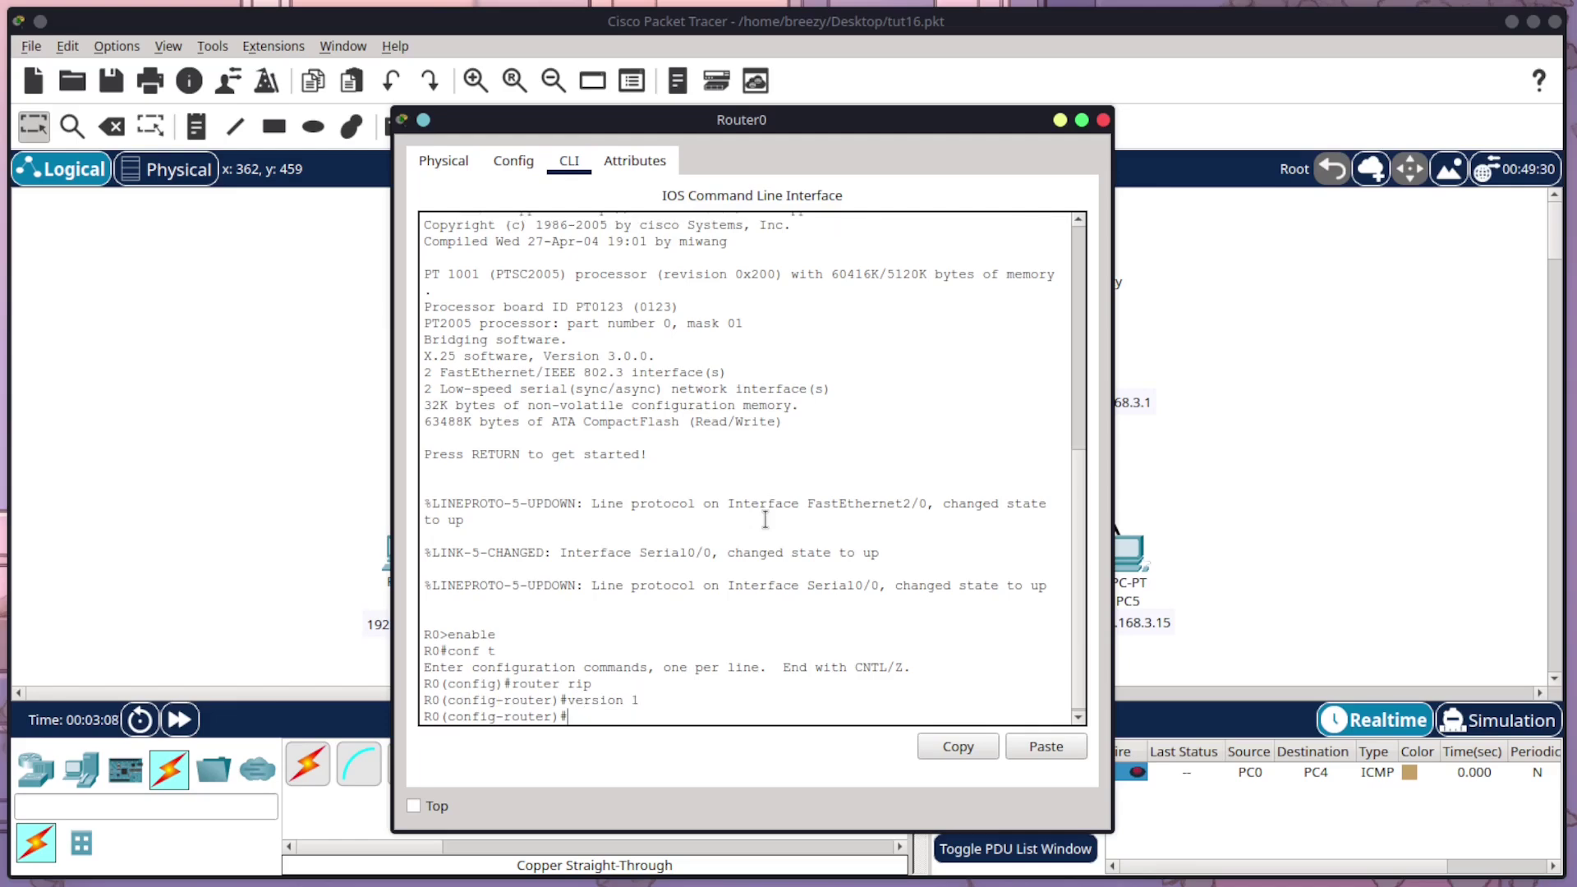
drag(869, 115, 1103, 106)
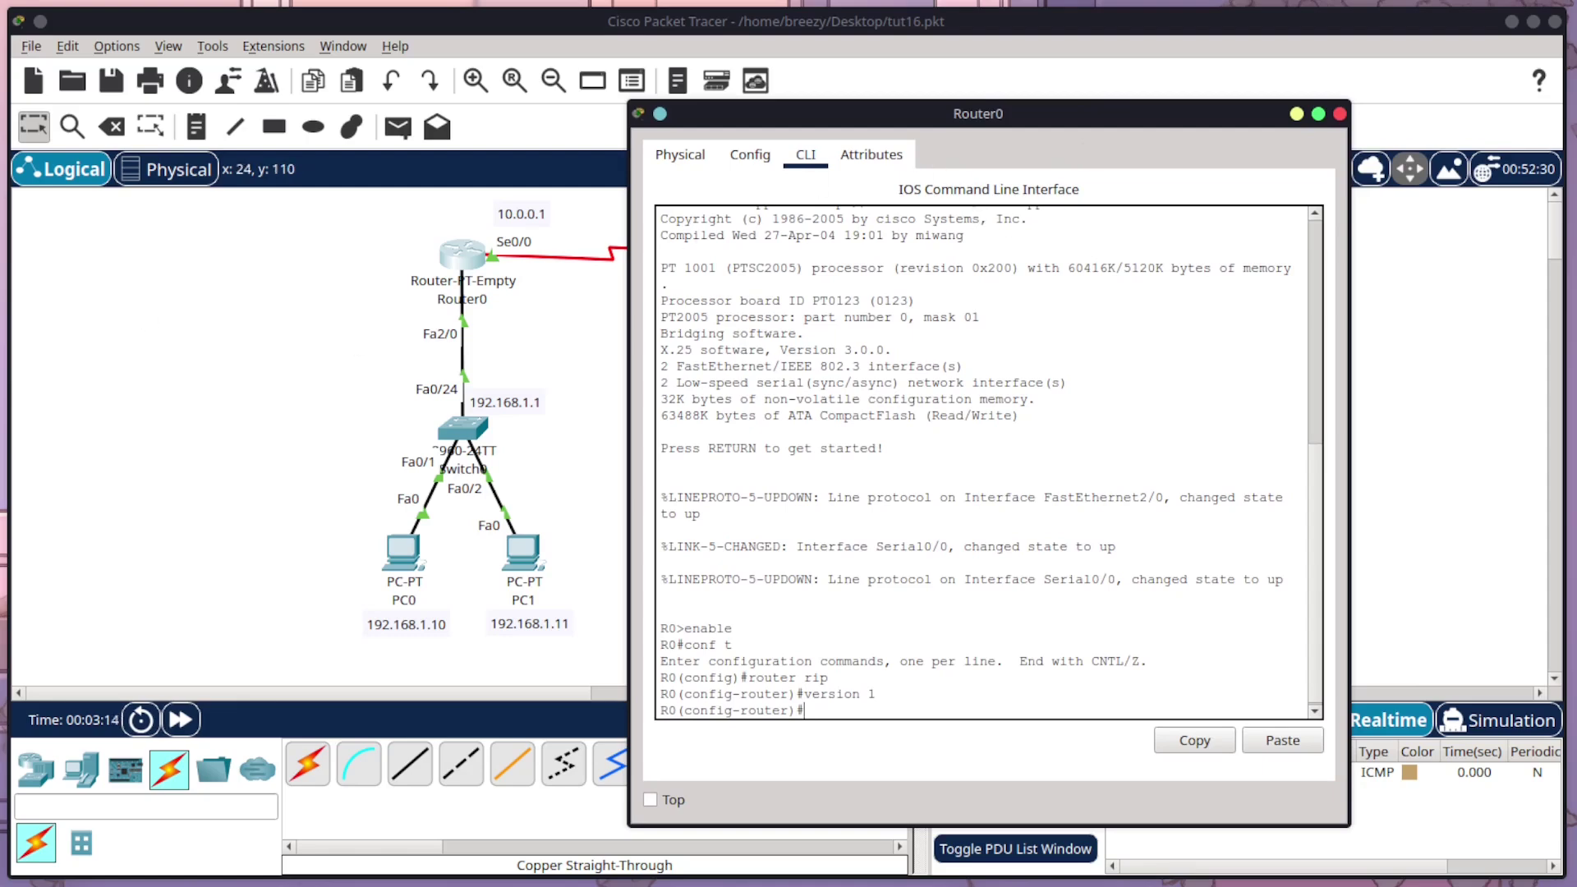
click(903, 637)
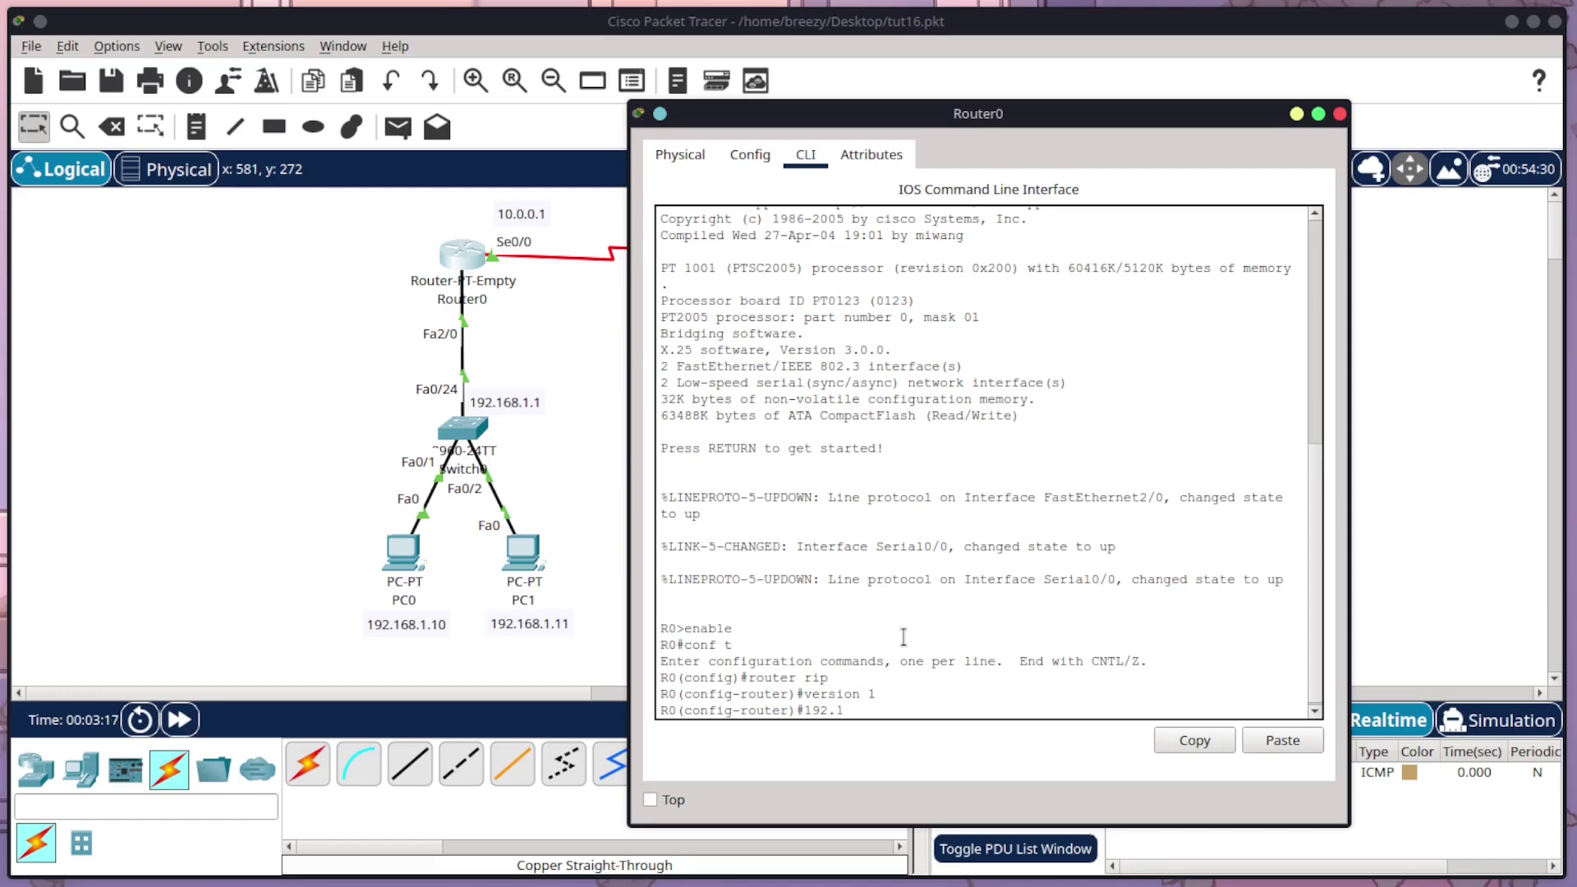
text(68.1.0)
key(Return)
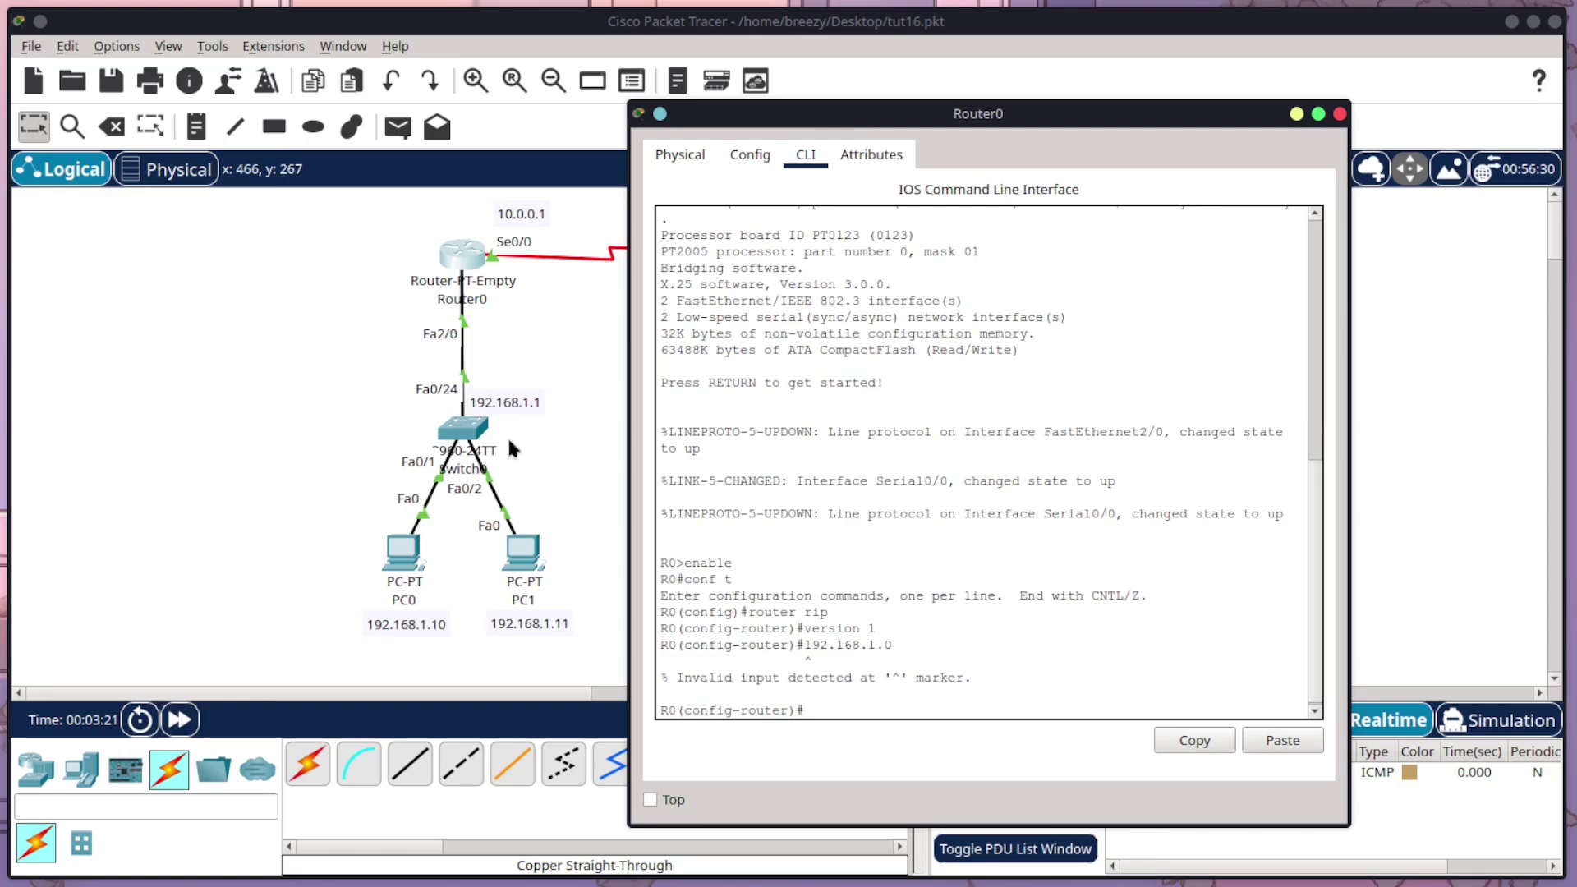
drag(881, 117, 998, 308)
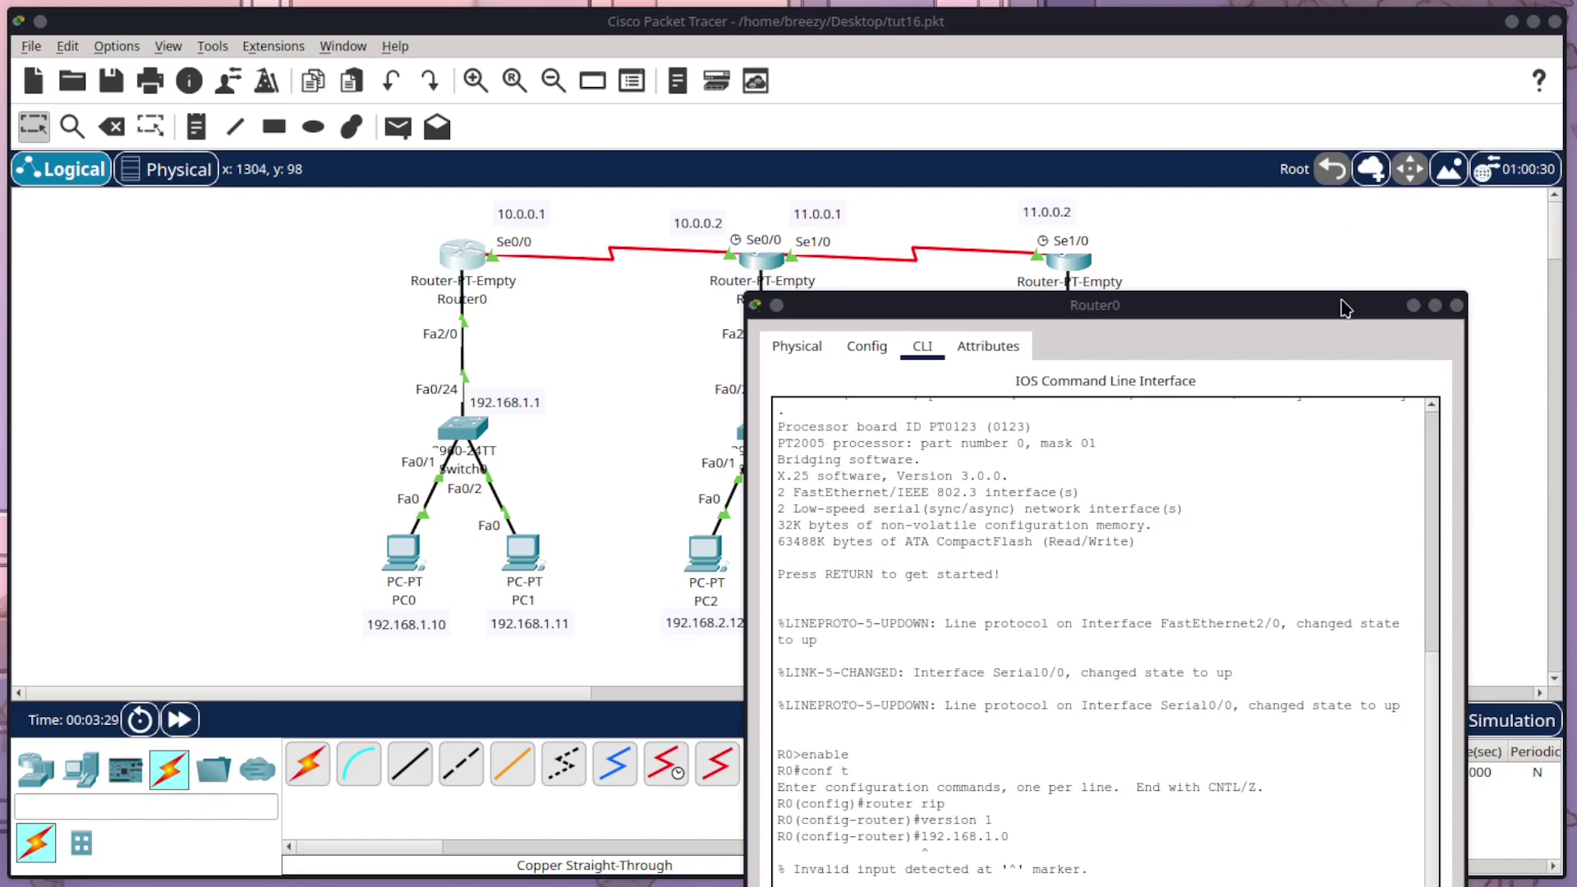
Add network 192.168.1.0 and network 10.0.0.0 to Router0's RIP, then close its window
click(1085, 729)
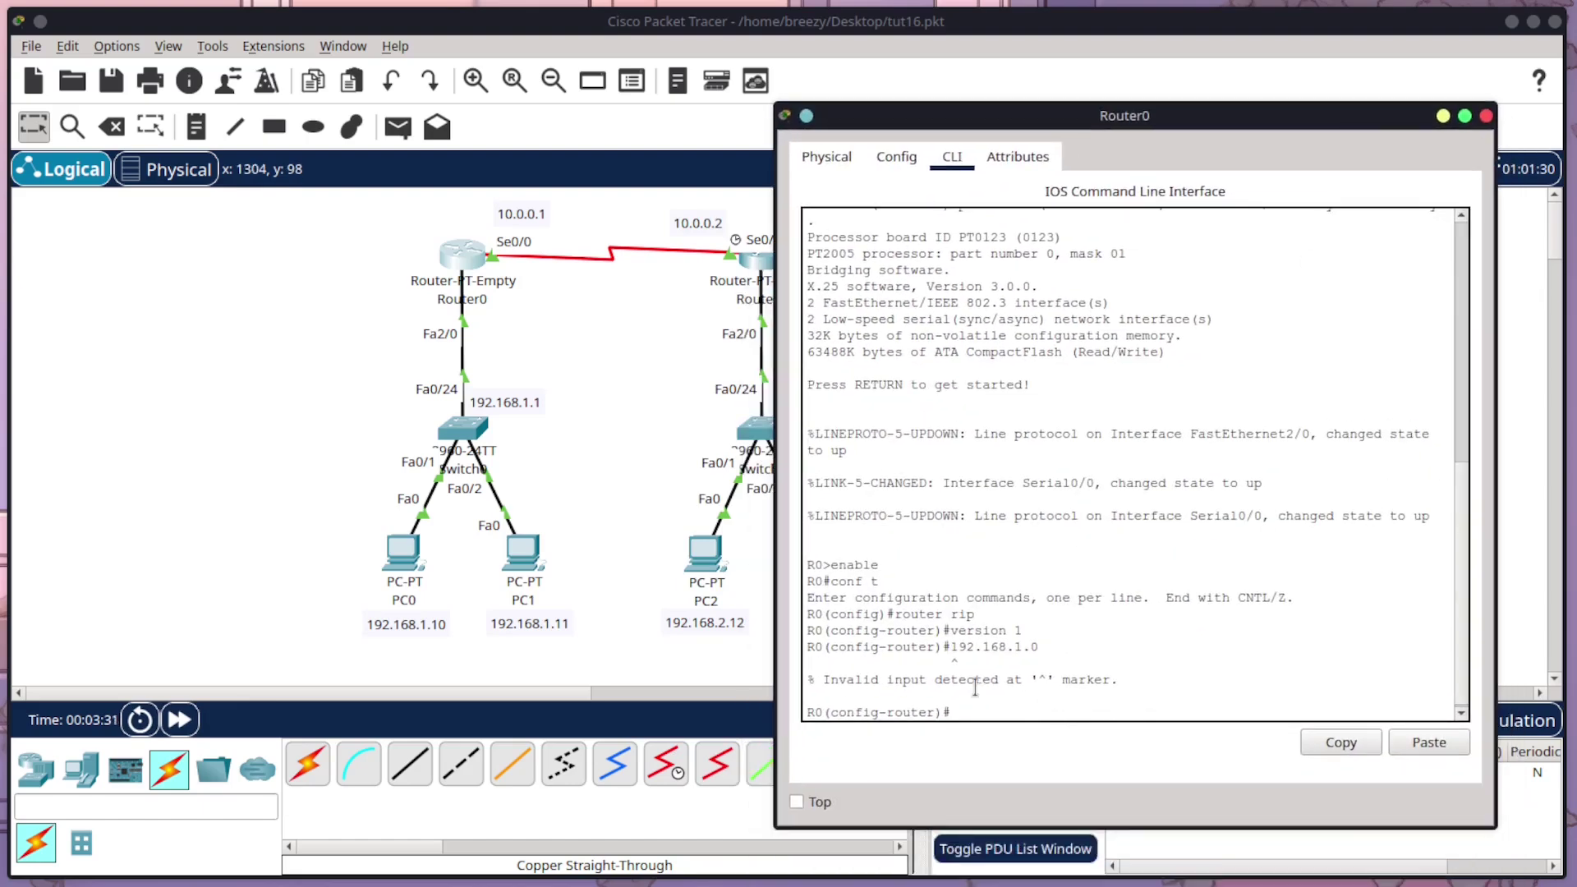
key(Up)
click(1000, 713)
text(network 192.168.1.0)
key(Return)
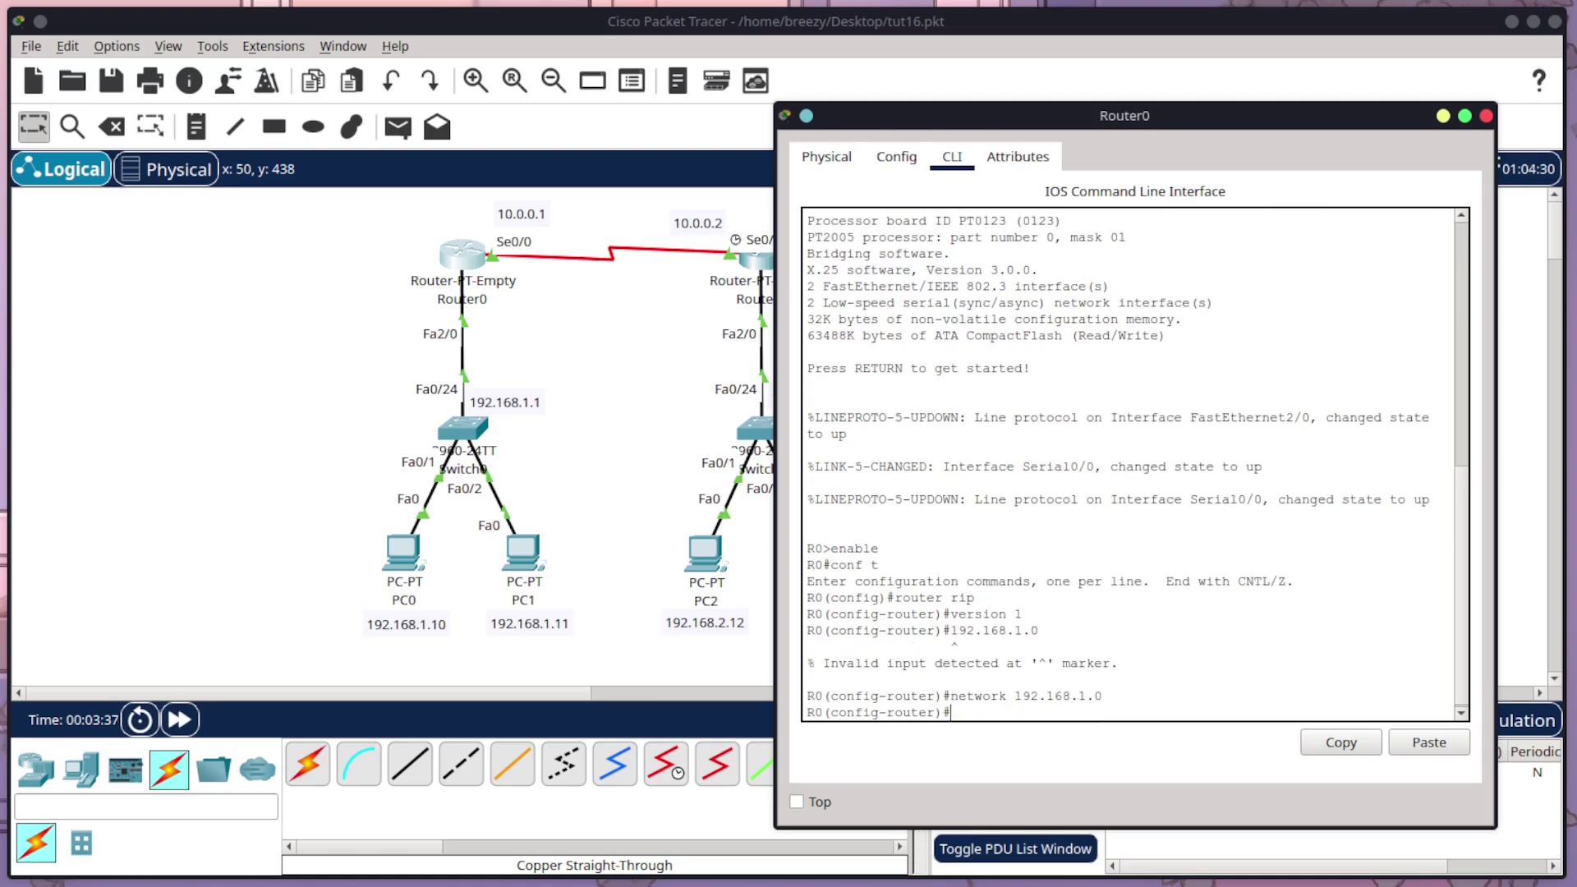
text(network 10.0.0.0)
key(Return)
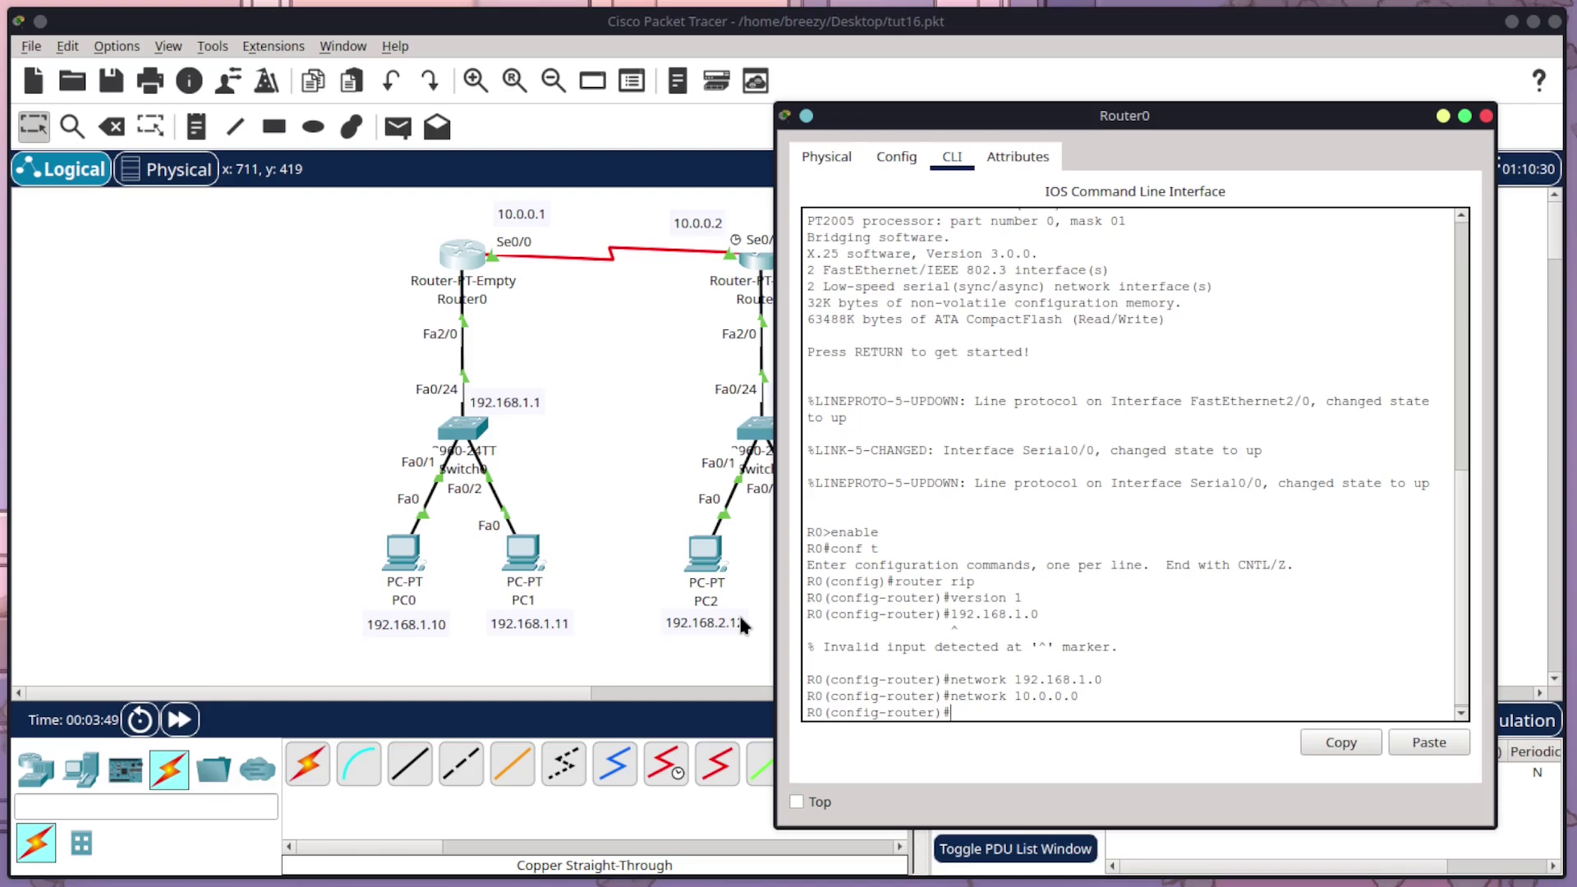
click(1486, 115)
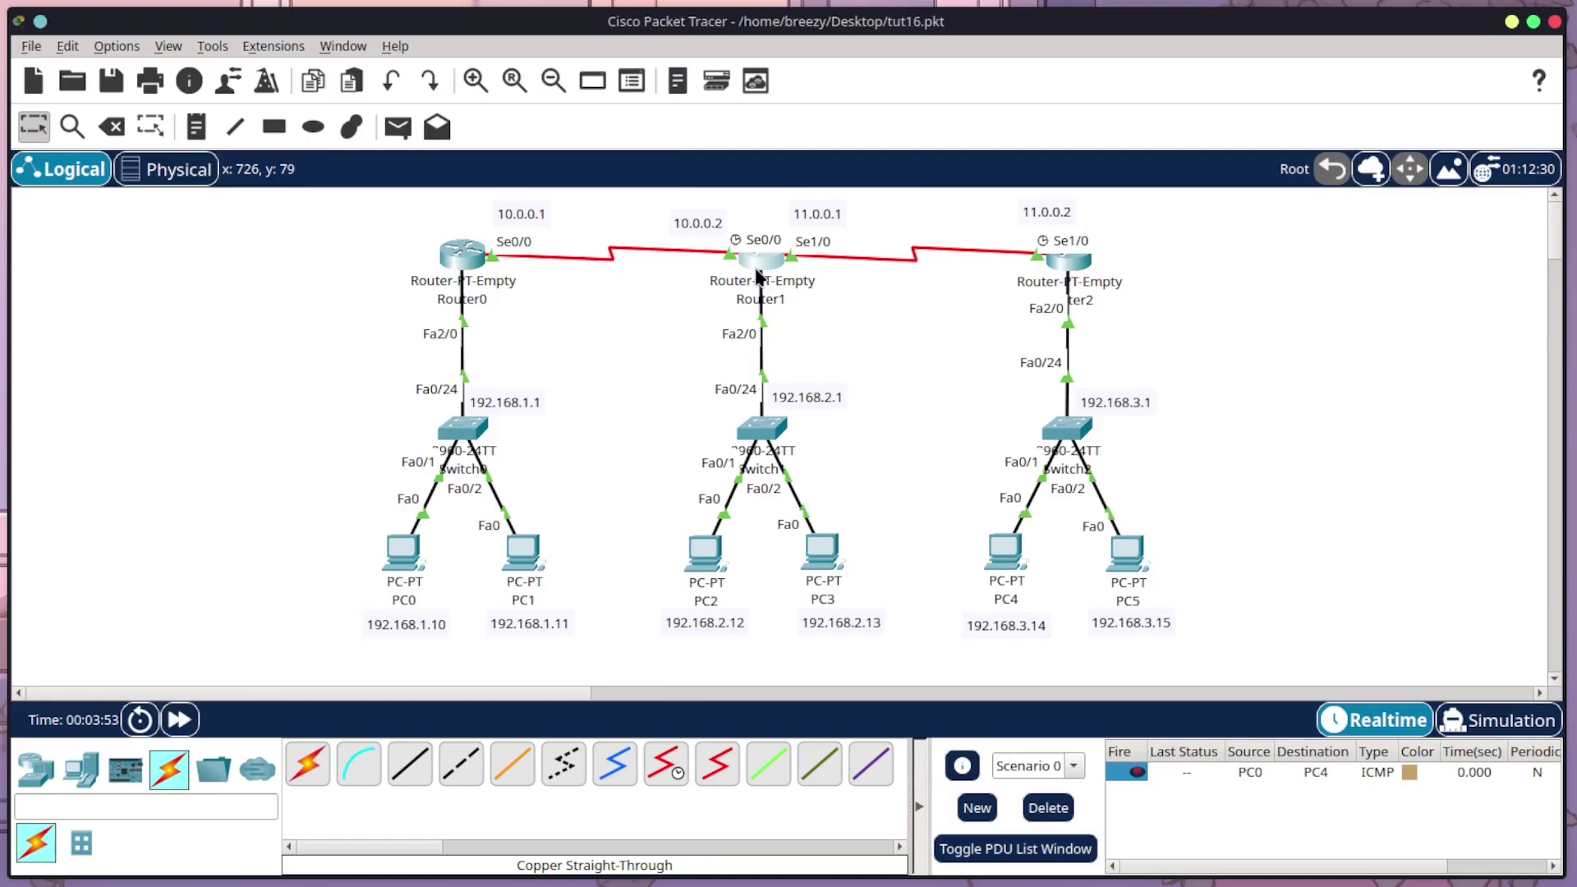
Open Router1's CLI and enter privileged mode, then global configuration mode with conf t
click(758, 278)
click(150, 64)
drag(205, 20, 460, 93)
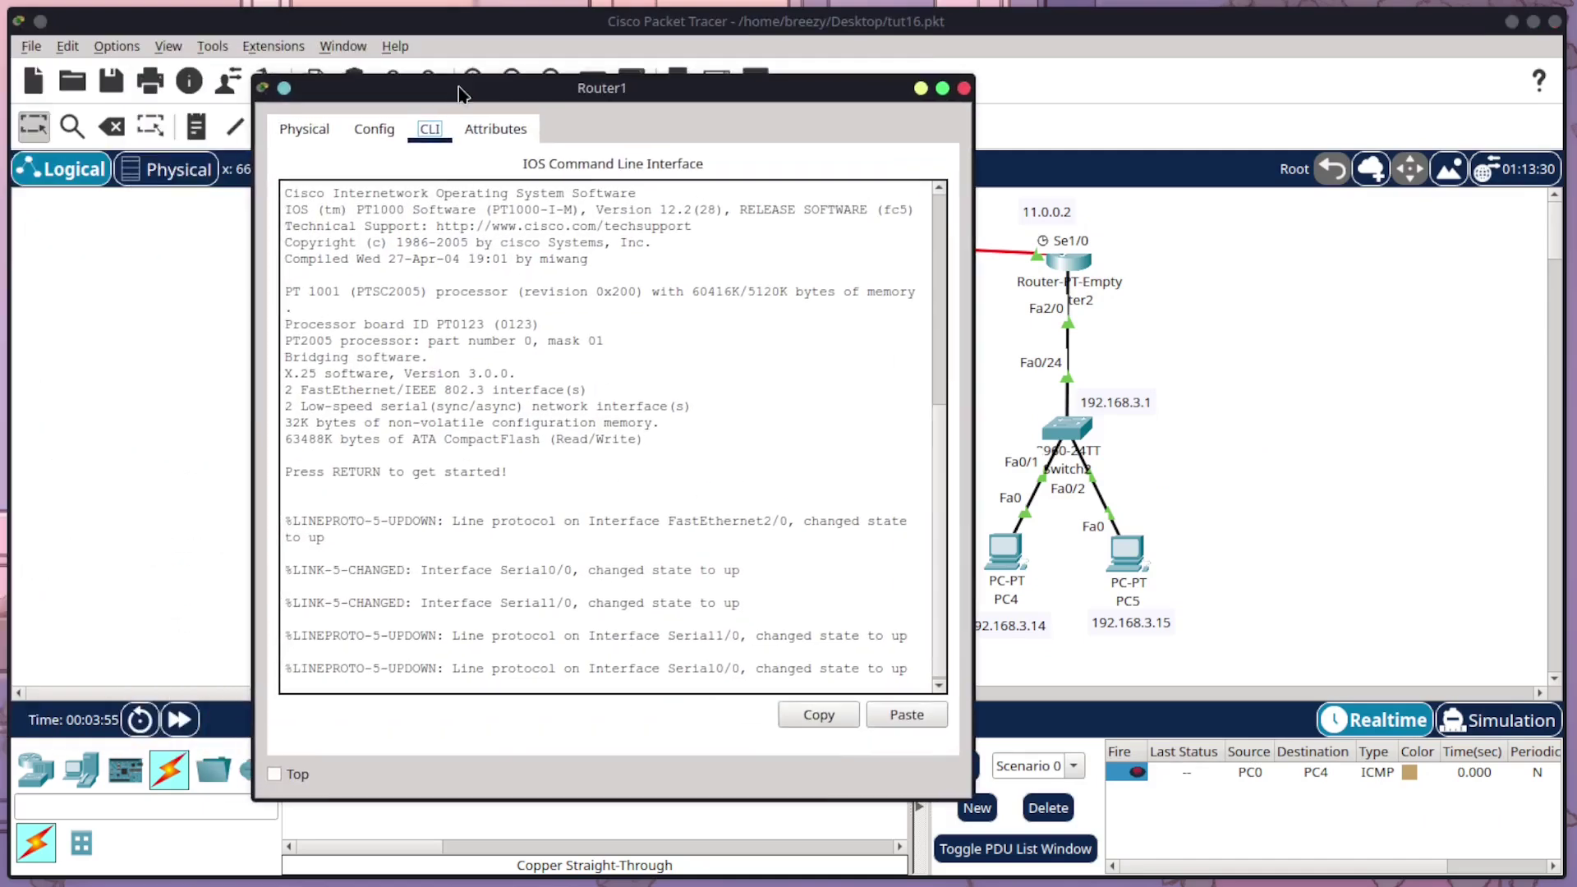
click(471, 500)
key(Return)
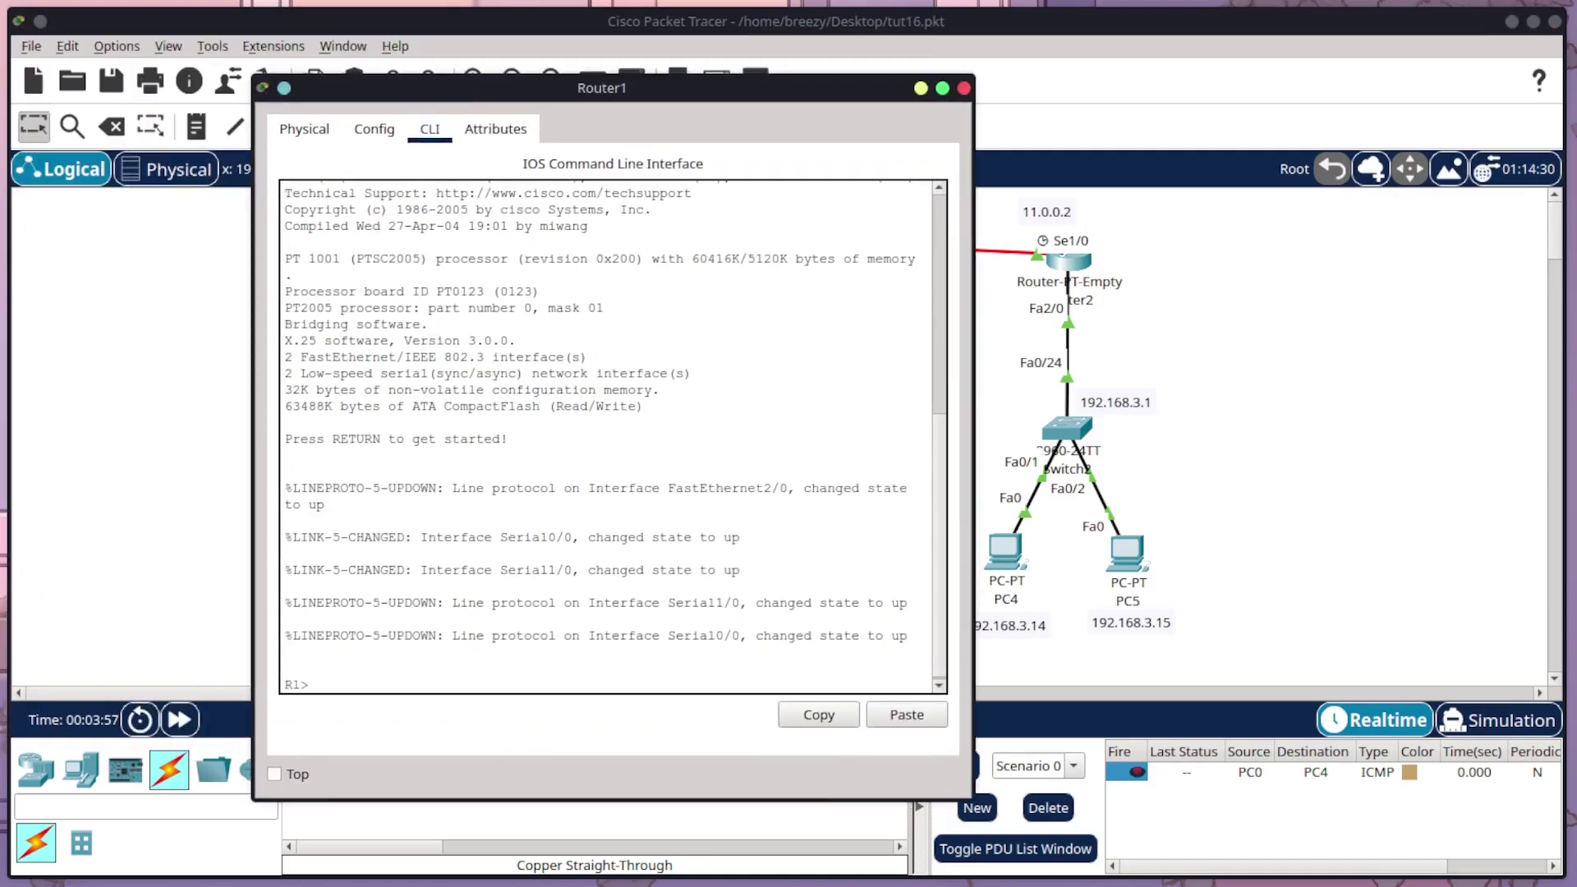
text(enable)
key(Return)
text(conf t)
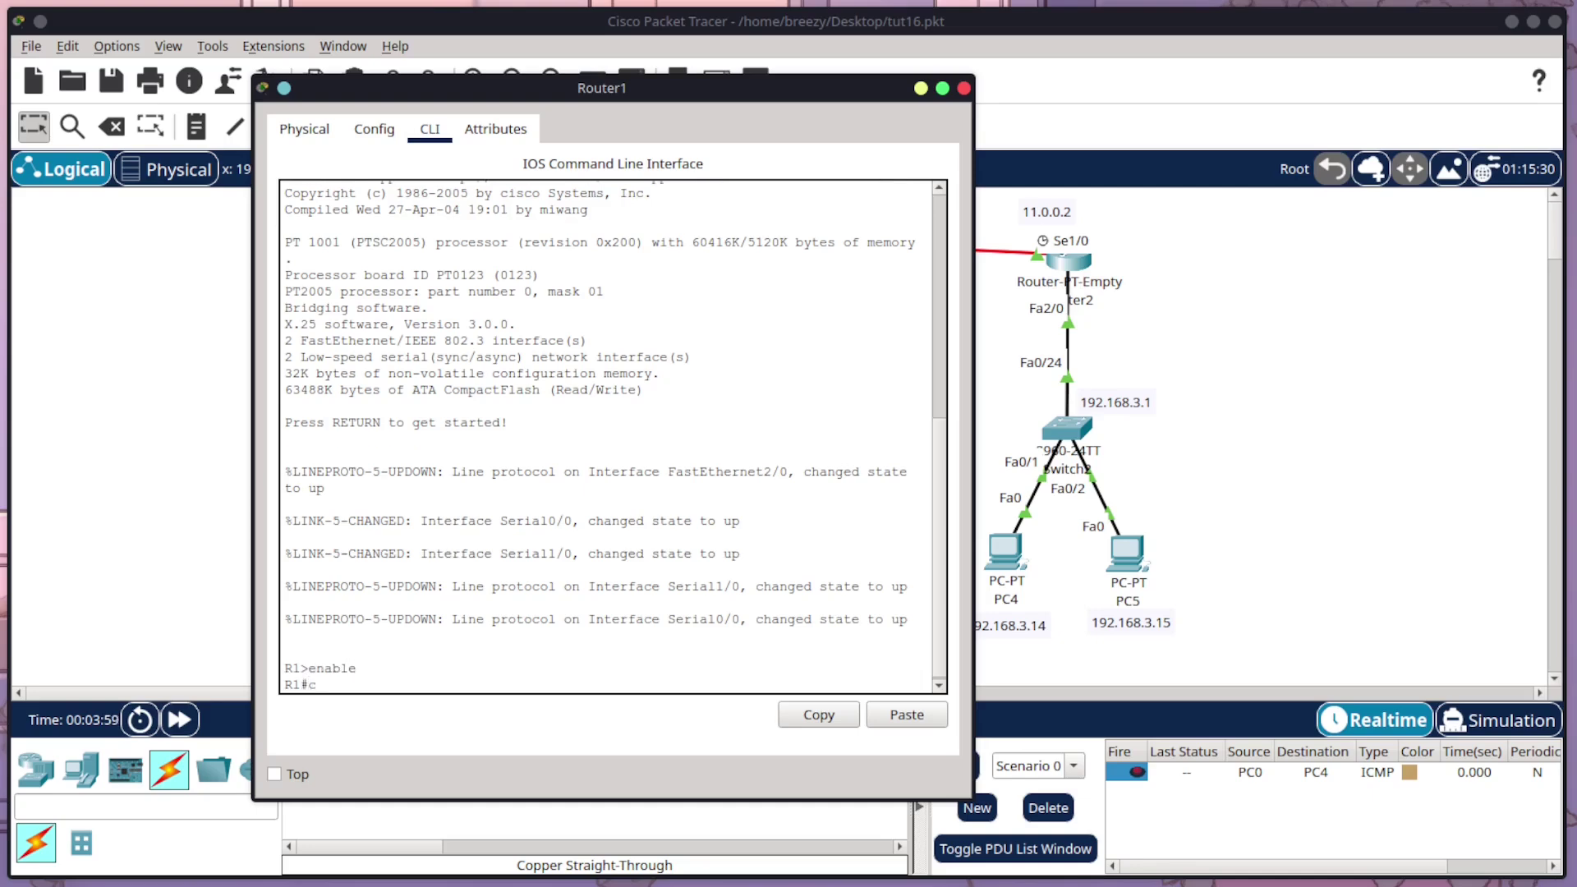
key(Return)
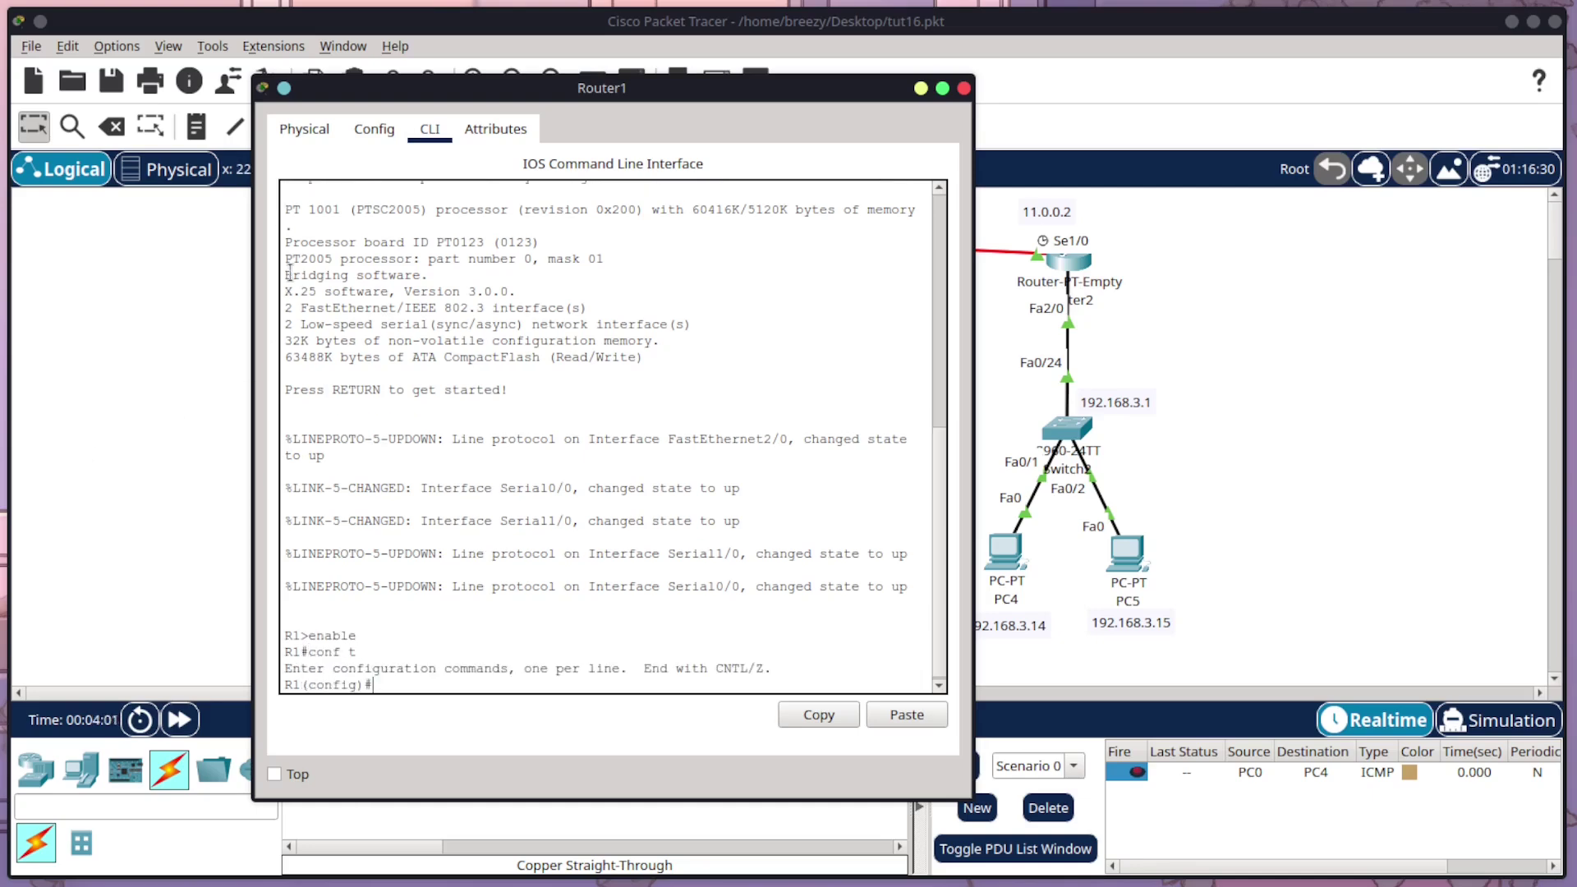
Start RIP version 1 on Router1 and add network 192.168.2.0
text(router rip)
key(Return)
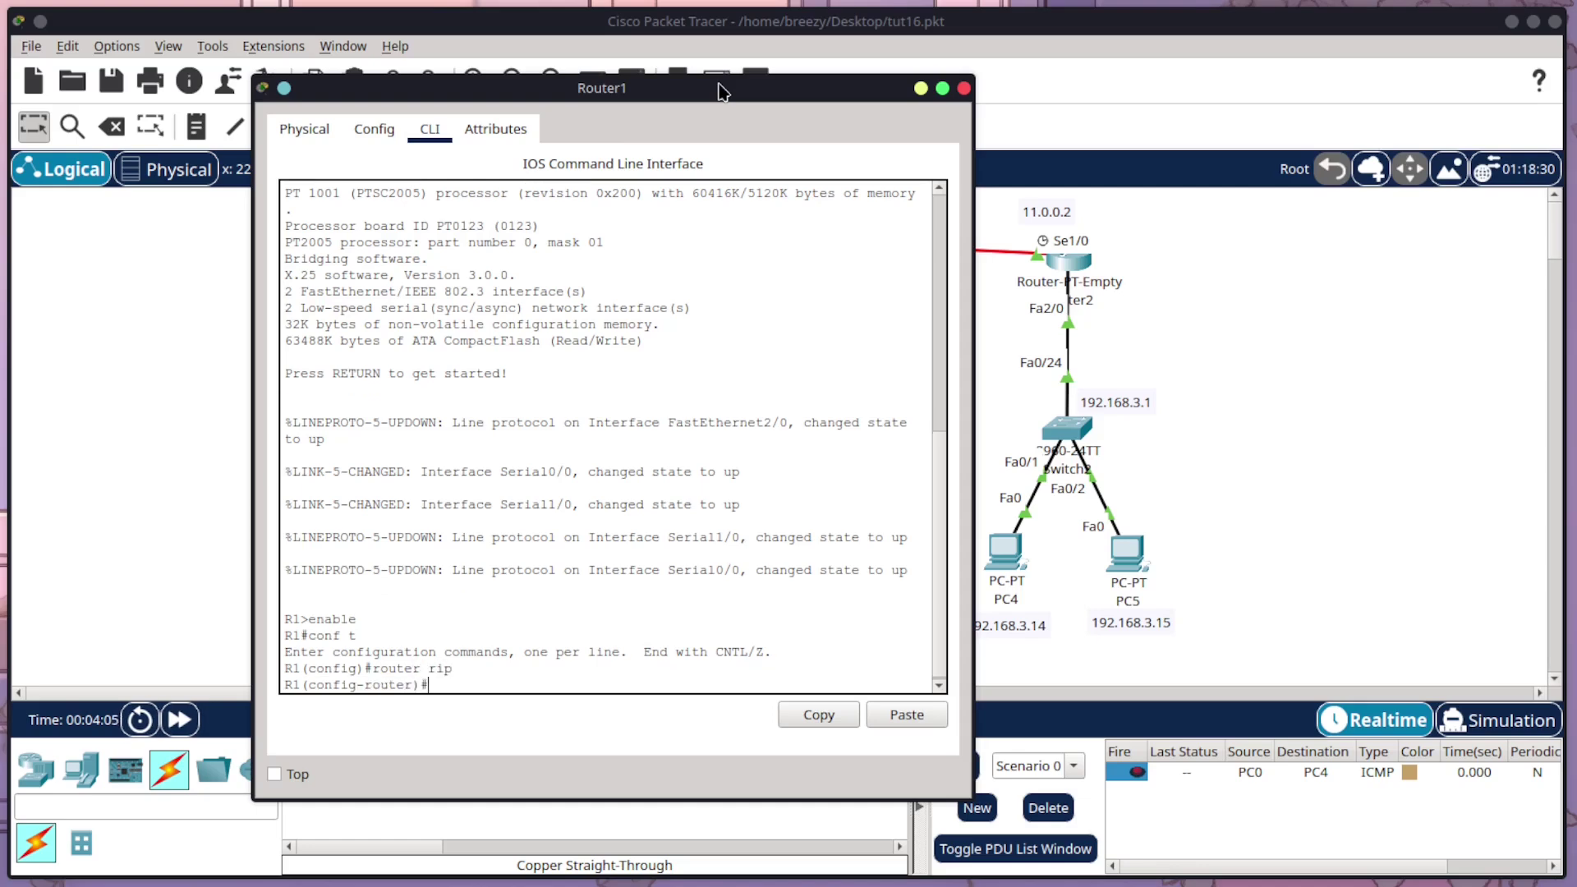
text(version 1)
key(Return)
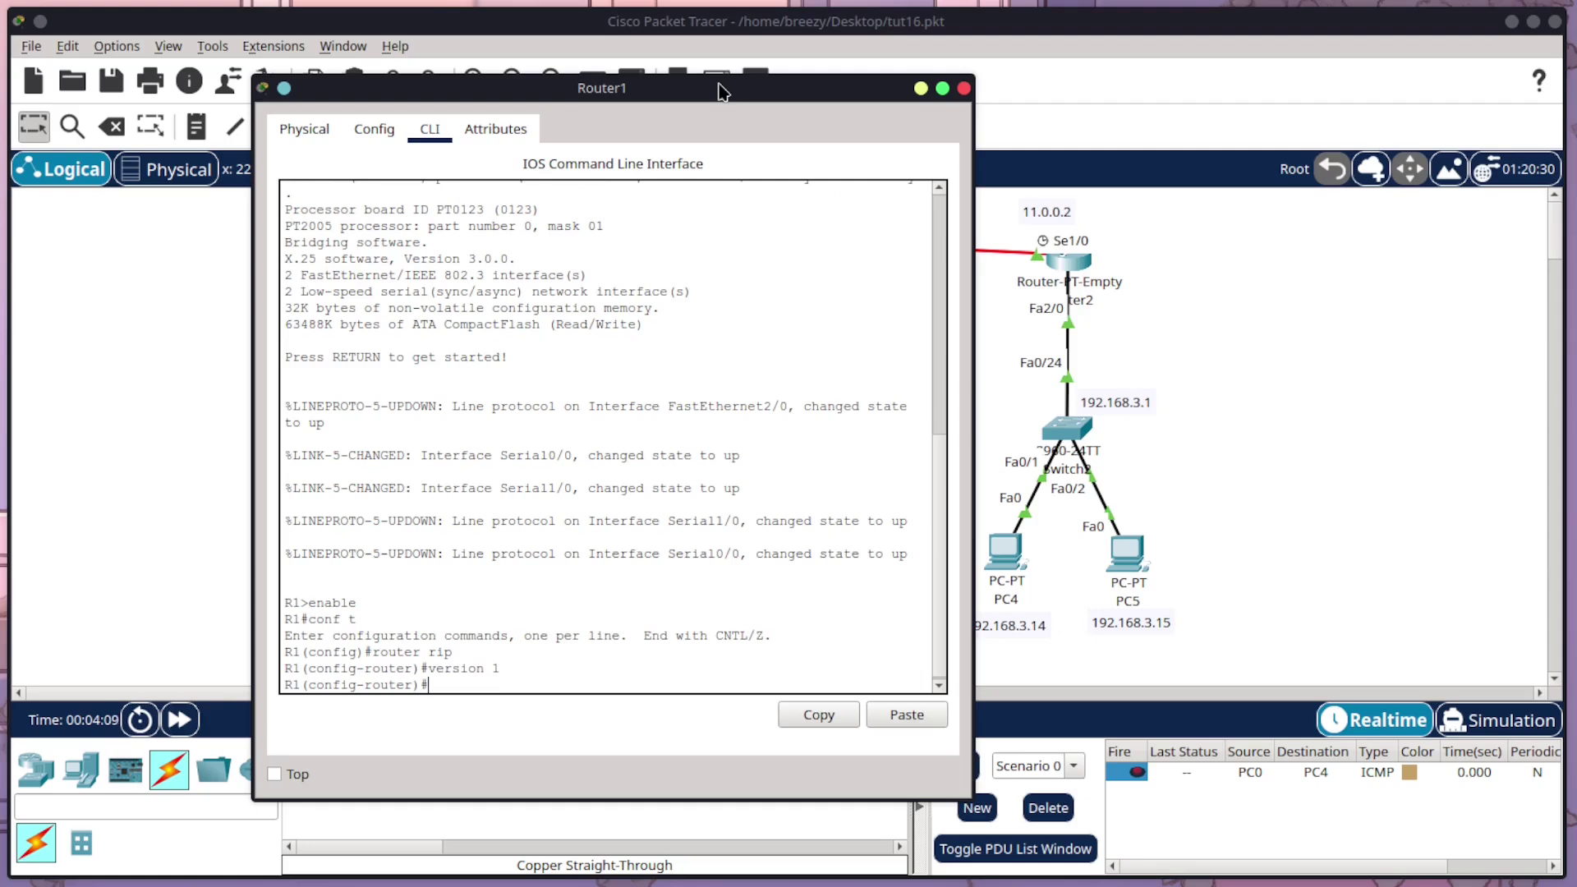
drag(781, 91, 437, 79)
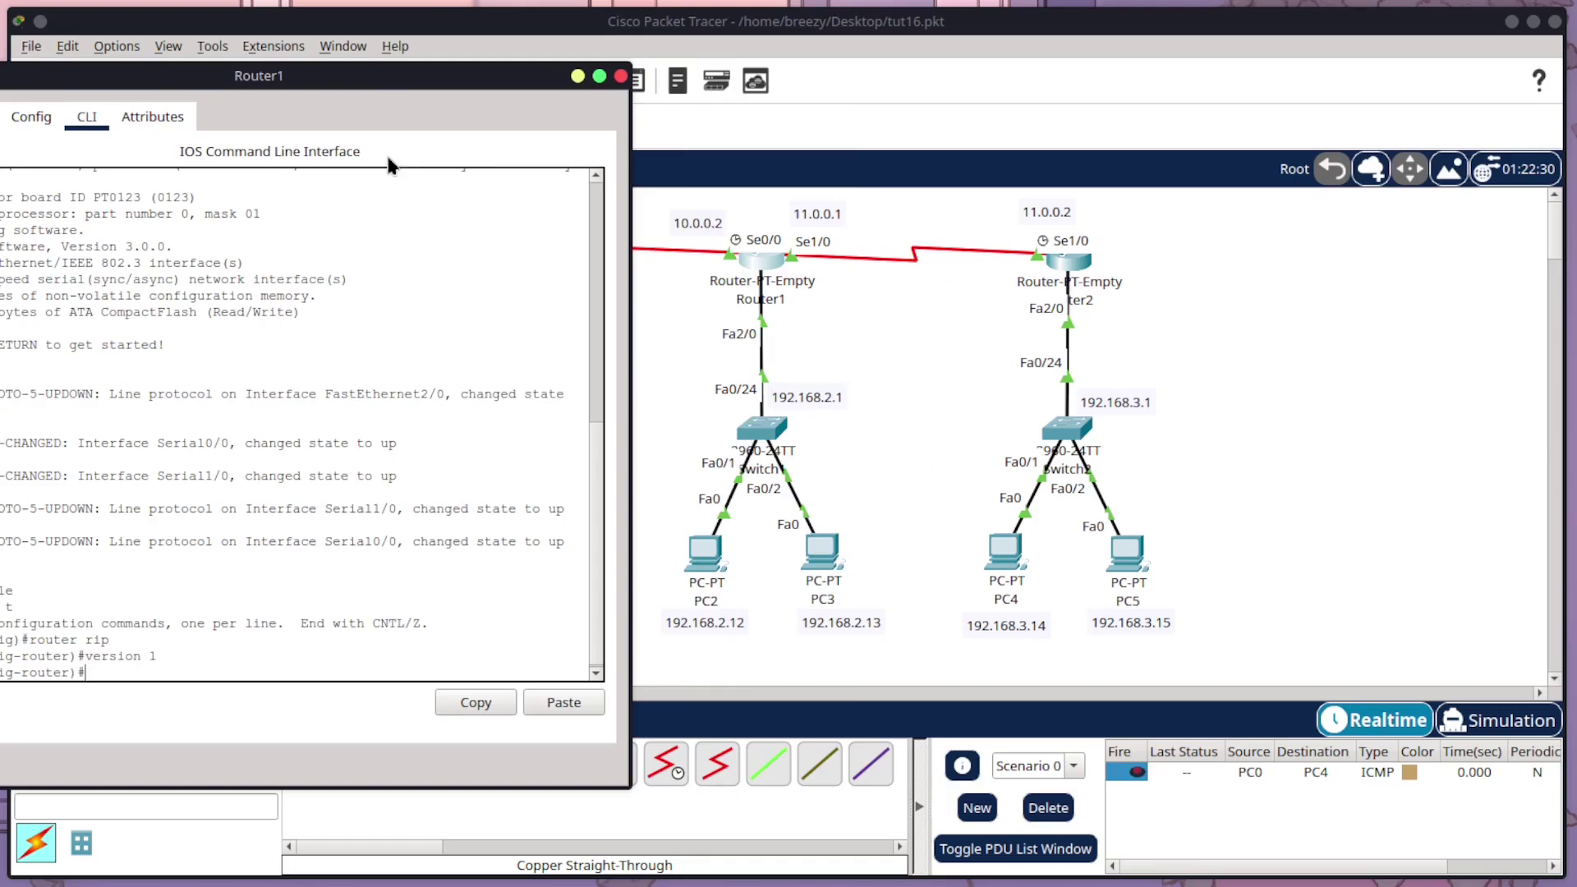
drag(386, 76, 608, 108)
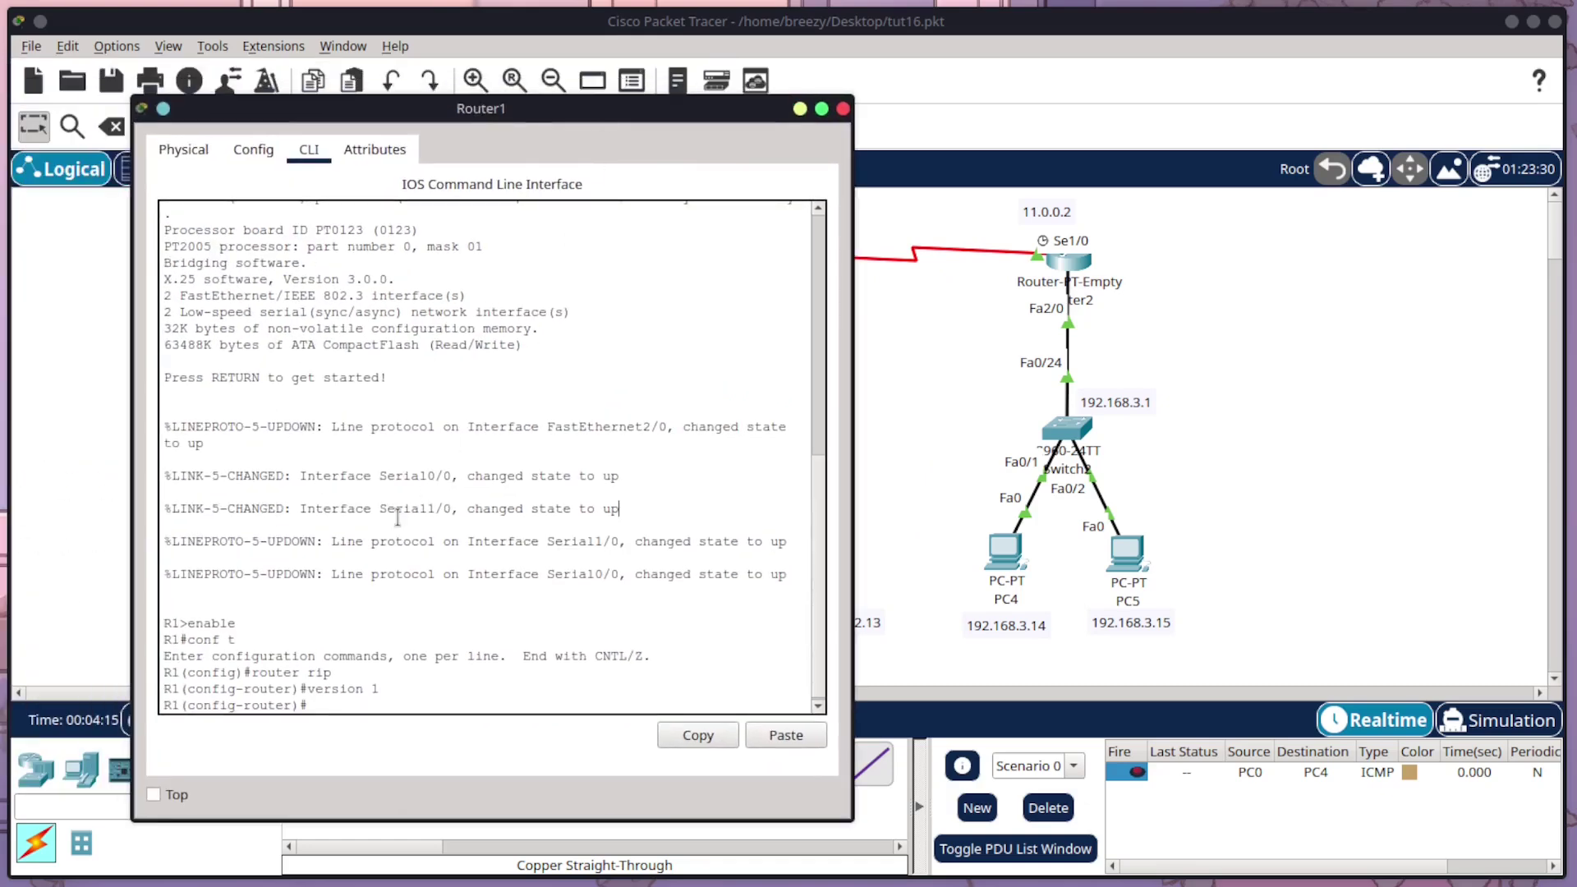
text(network 192.1)
key(Return)
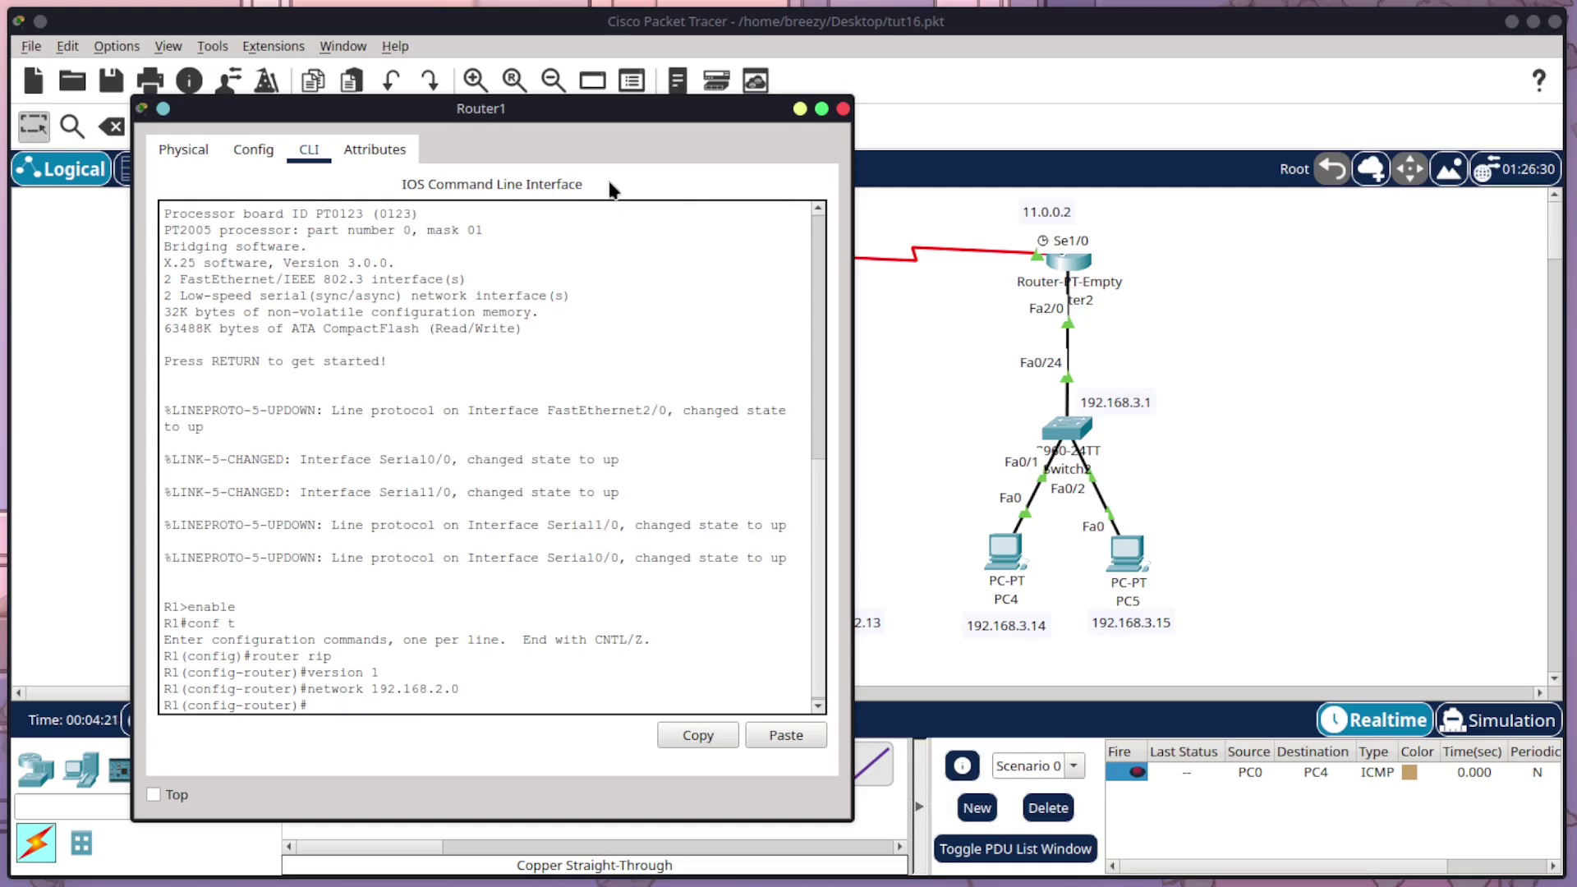
drag(616, 111, 907, 426)
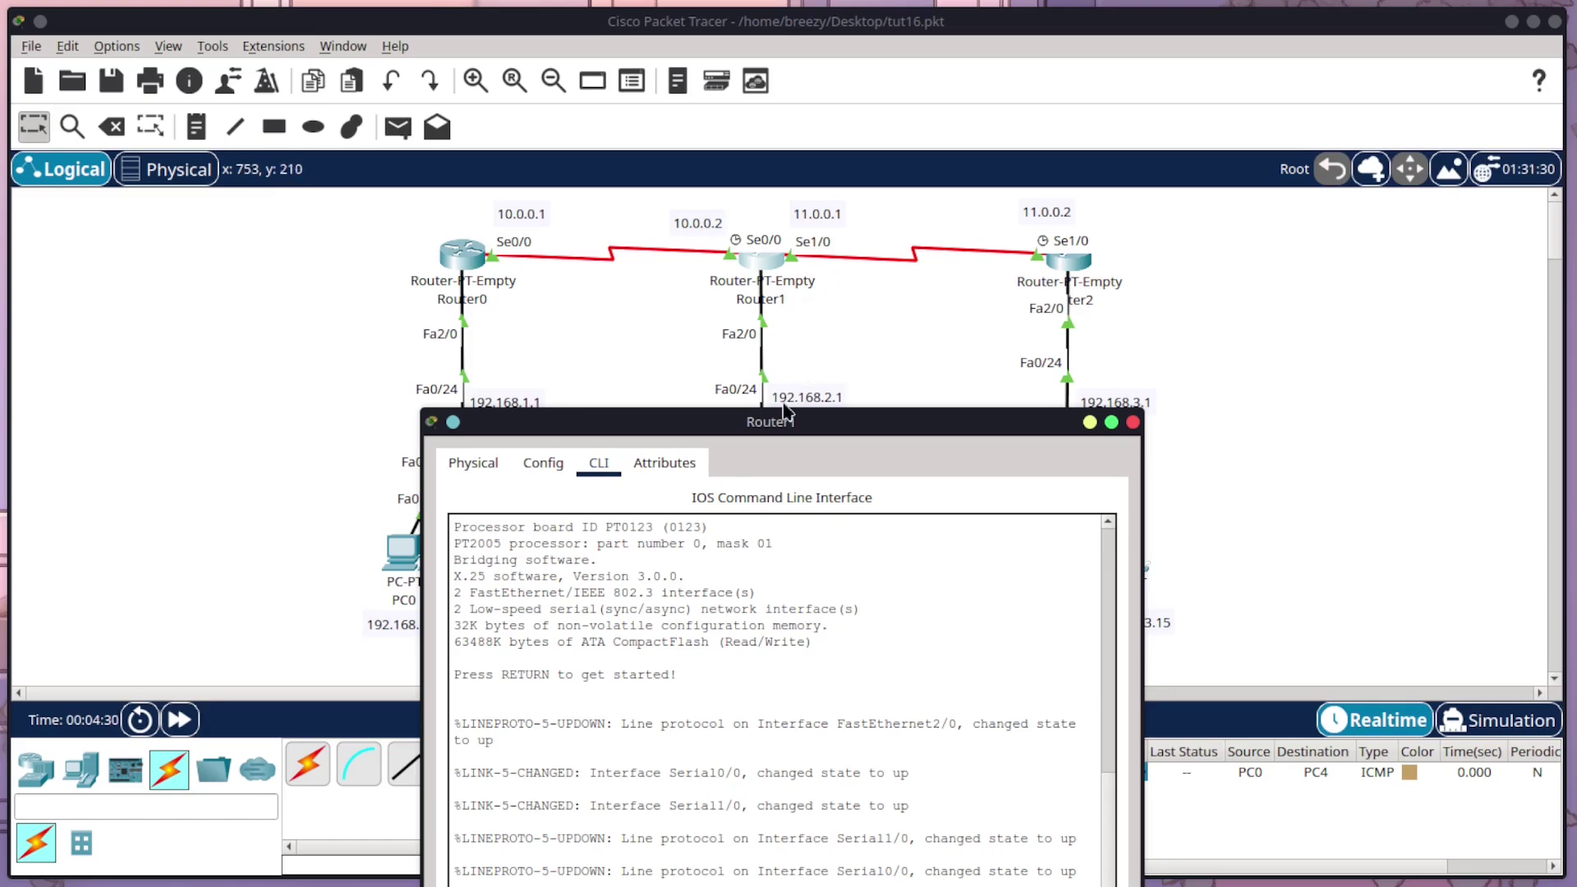
Add networks 10.0.0.0 and 11.0.0.0 to Router1's RIP
drag(771, 429, 1146, 82)
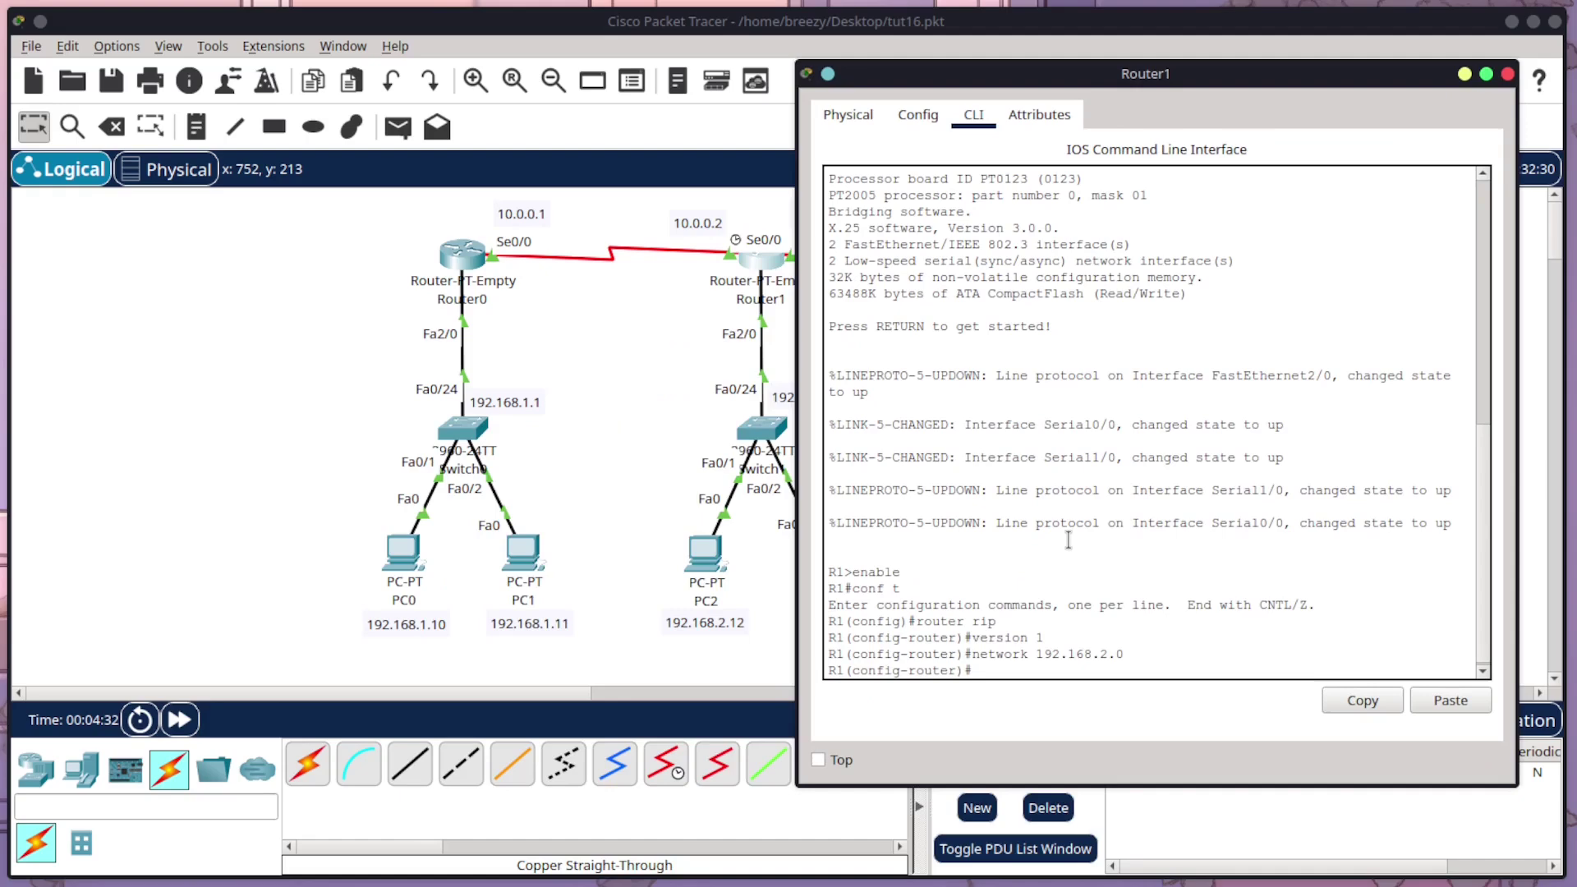
text(network 10)
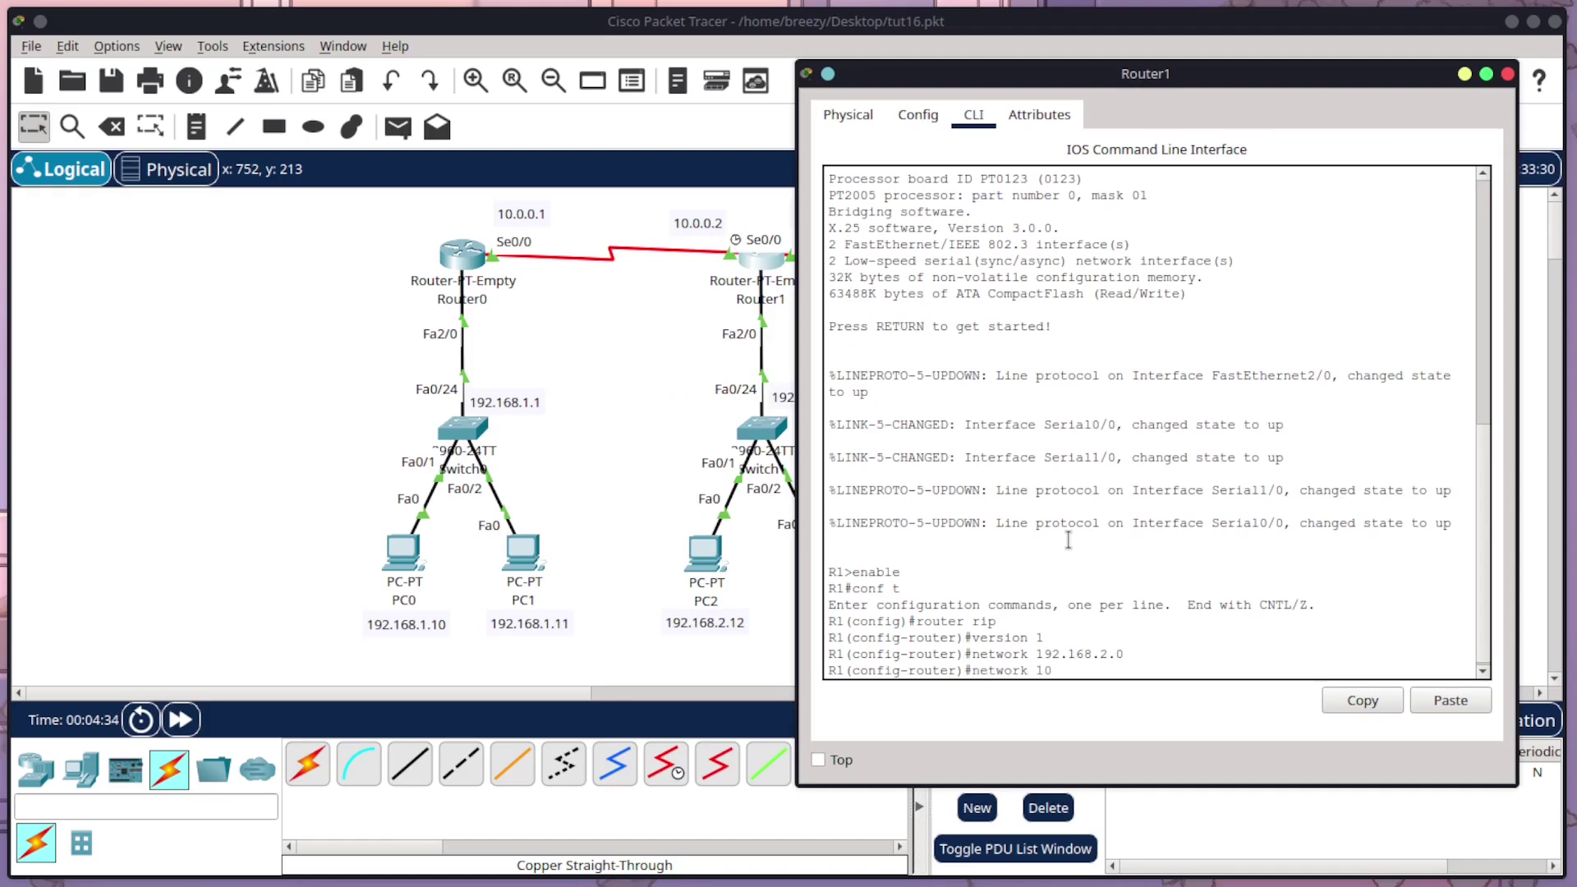
text(.0.0.0)
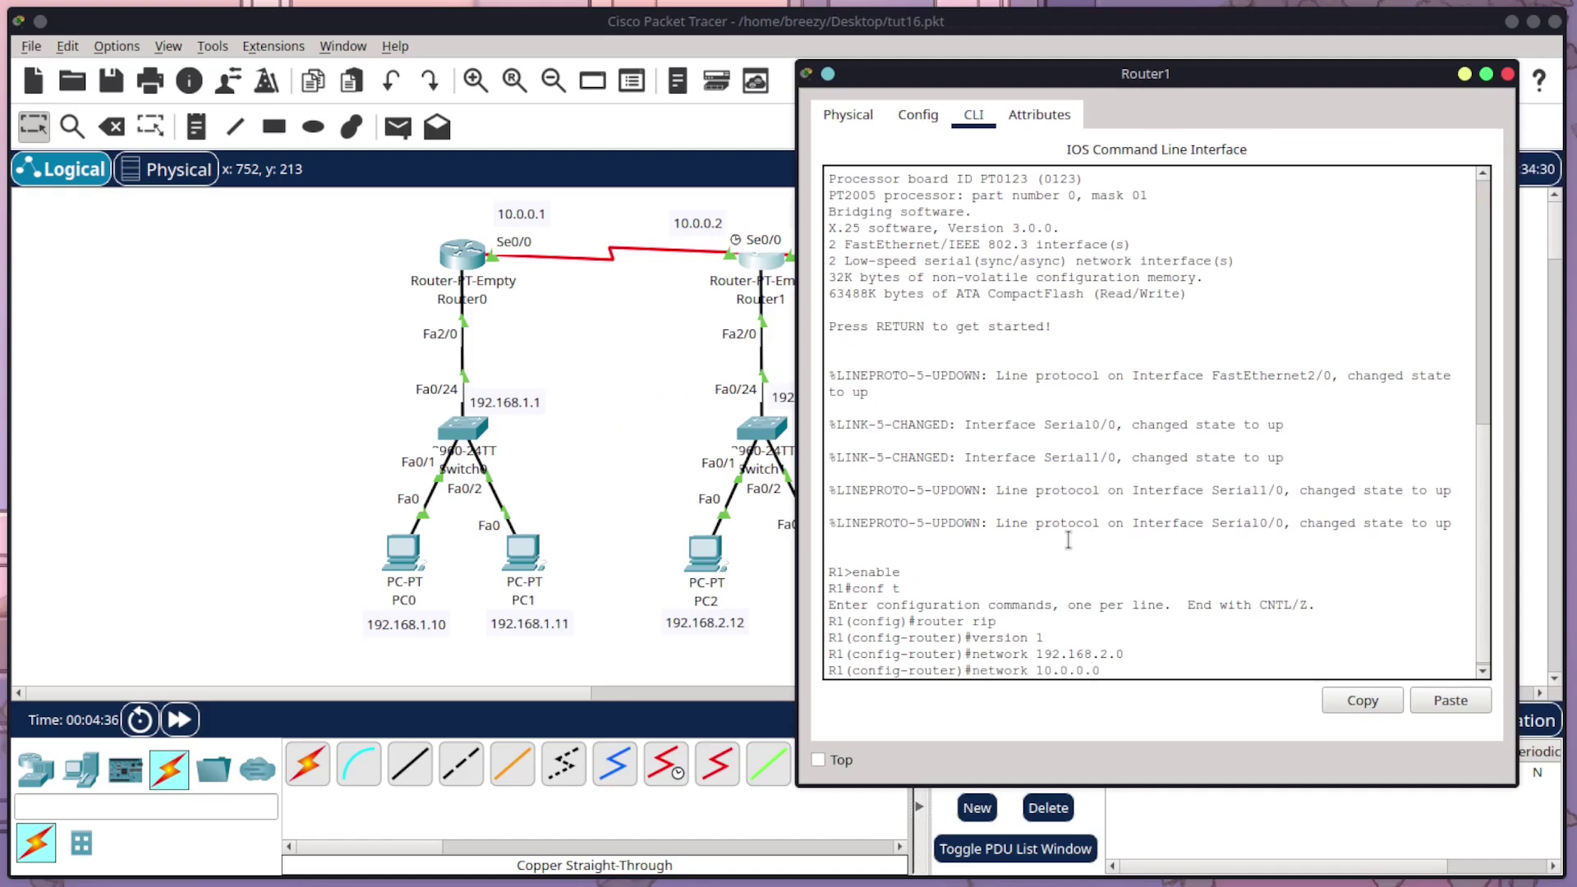
key(Return)
key(Up)
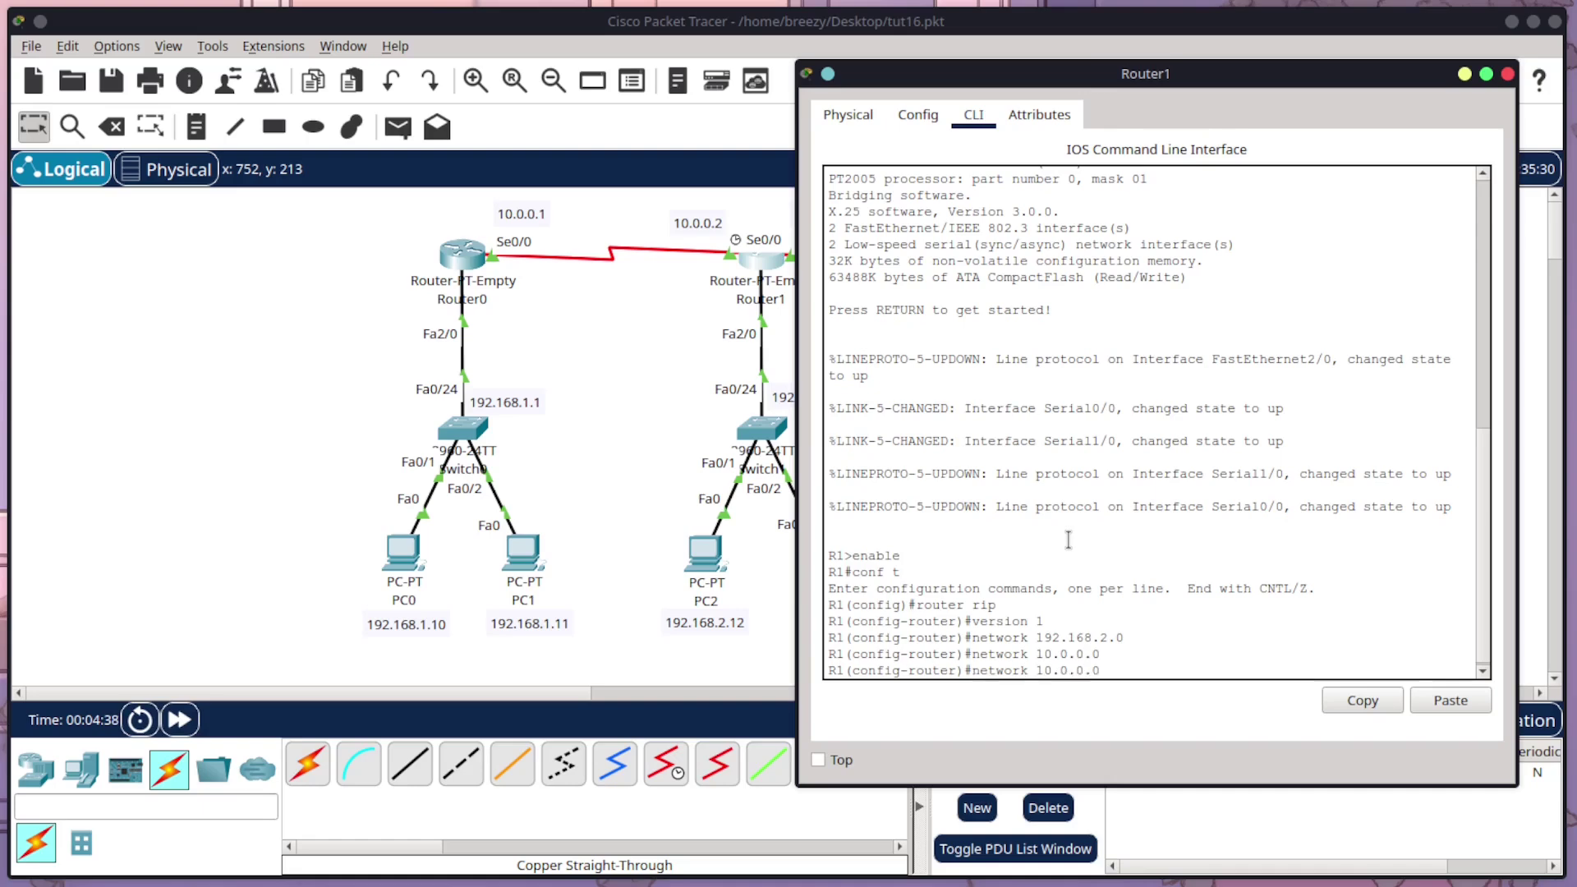
key(BackSpace)
text(1)
drag(1105, 670, 963, 671)
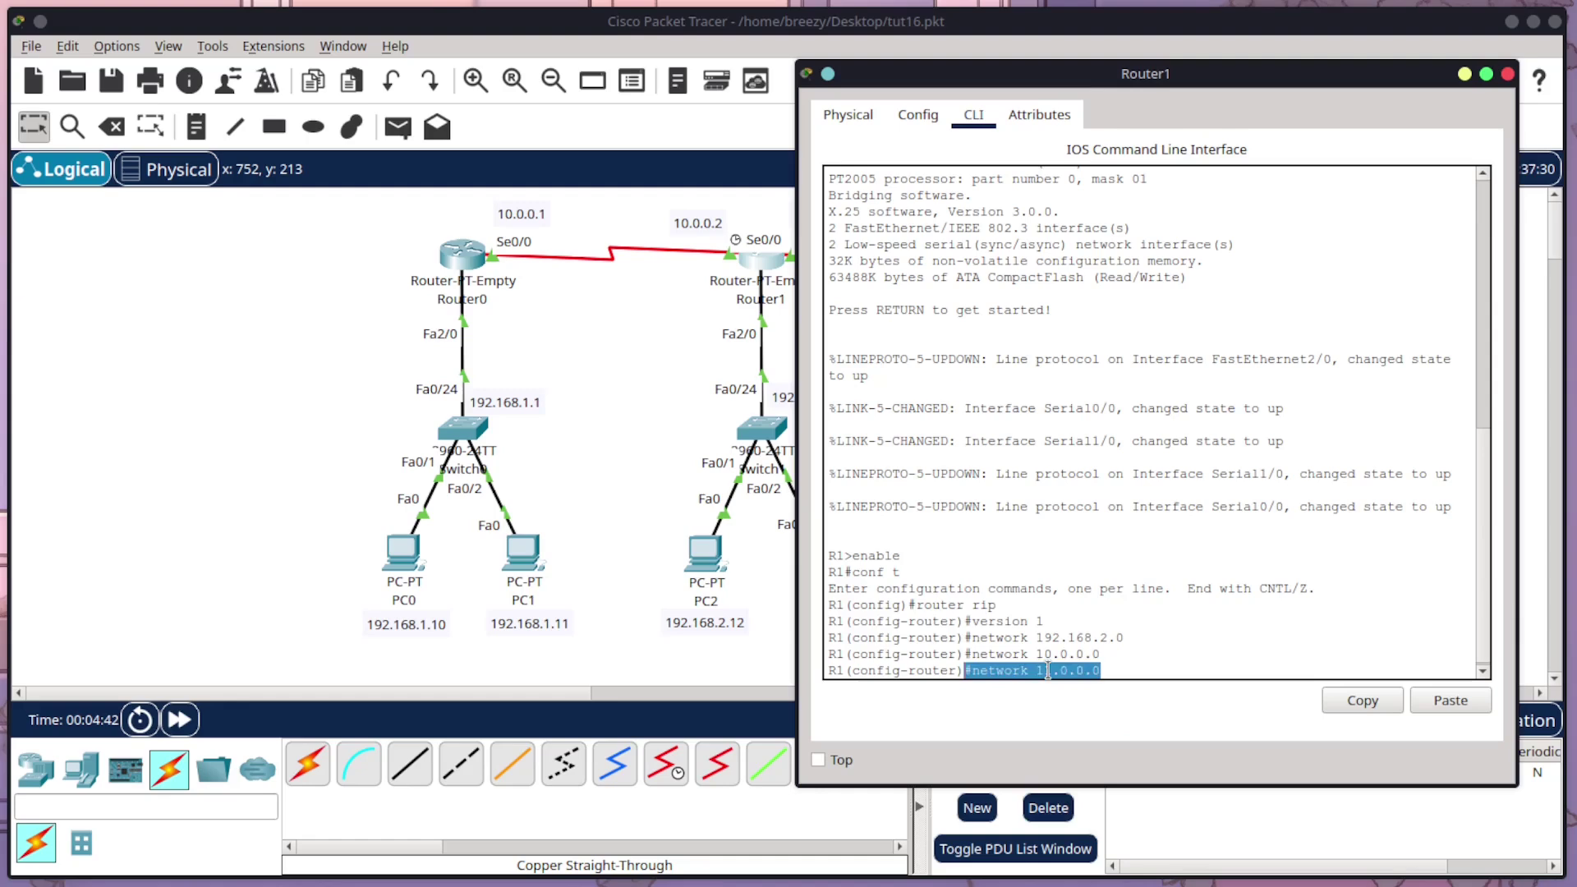
click(1068, 671)
key(Return)
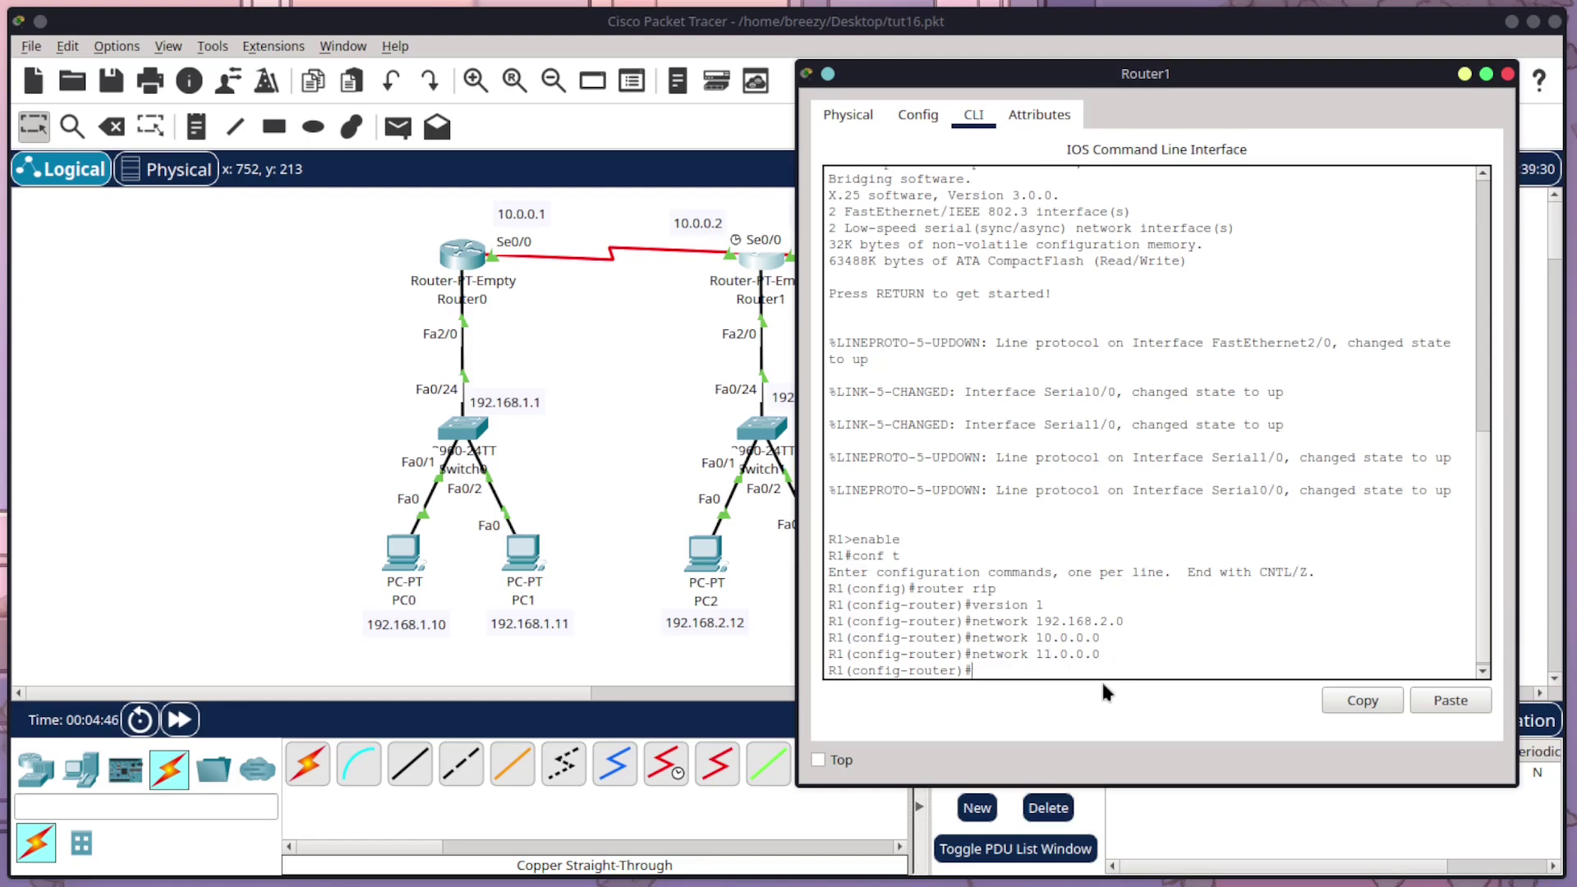
Exit configuration mode, save Router1's configuration with write memory, and log out
text(exit)
key(Return)
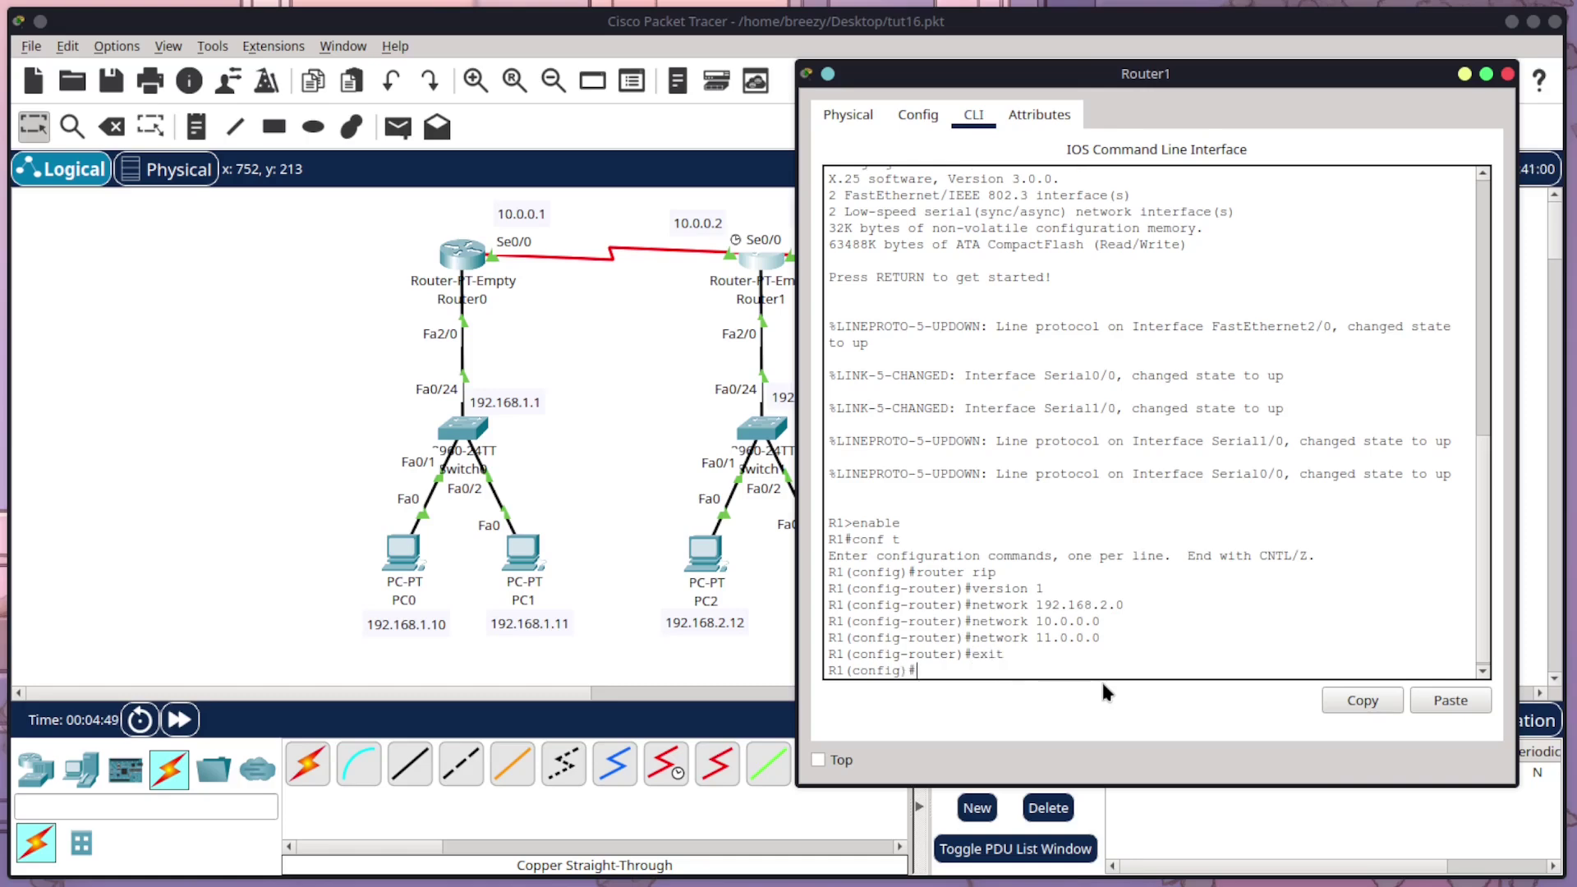
text(exit)
key(Return)
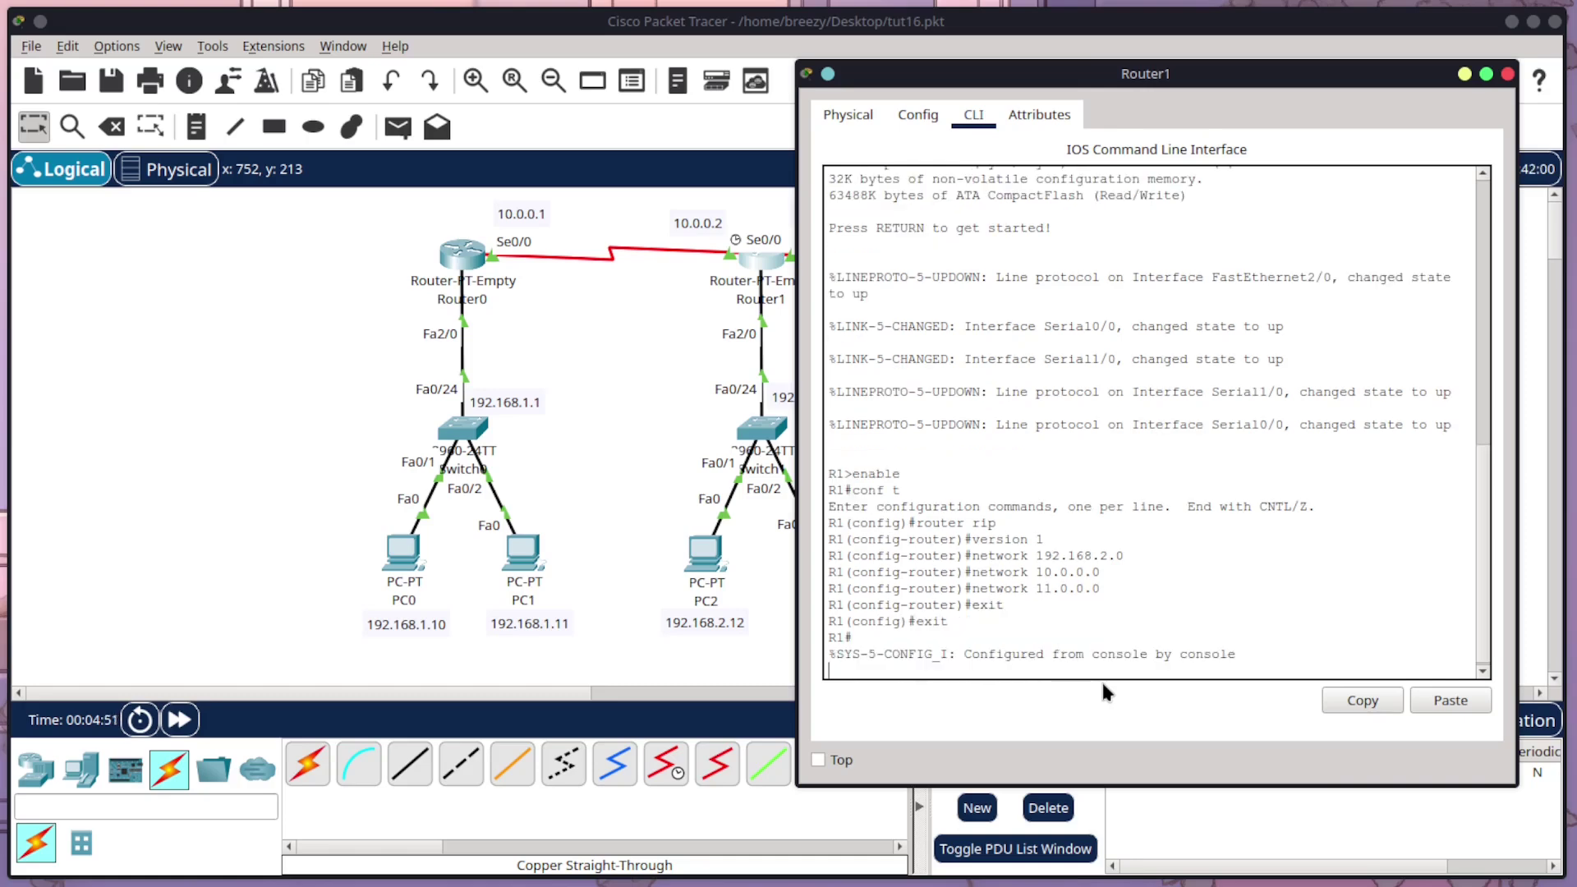
text(write memoy)
key(BackSpace)
text(ry)
key(Return)
text(exit)
key(Return)
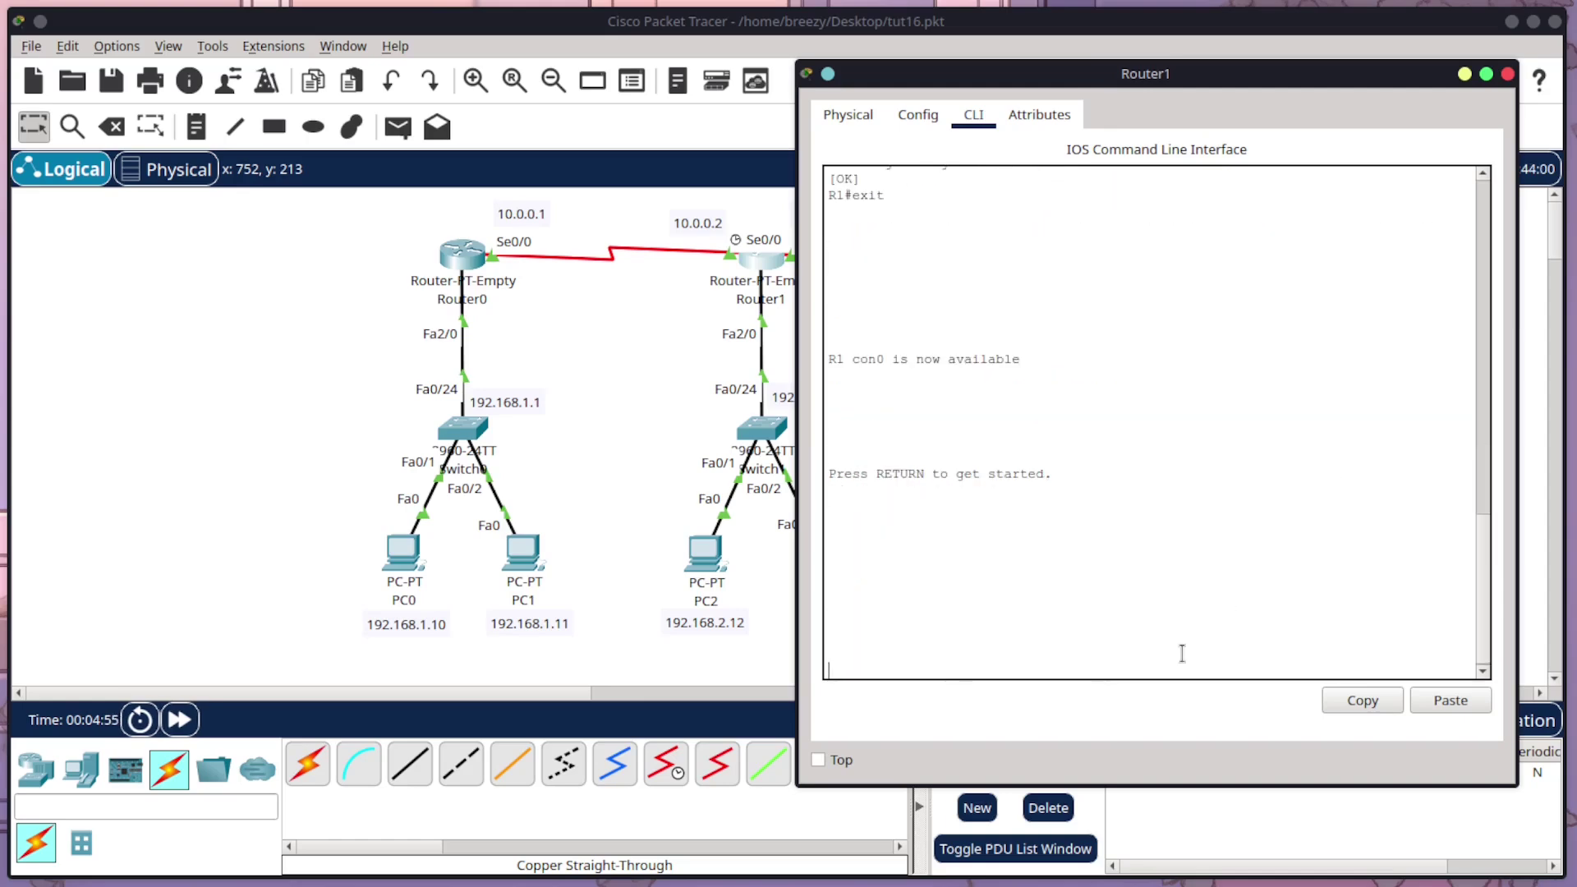
Close Router1's window and bring up Router2's command-line prompt
click(1510, 75)
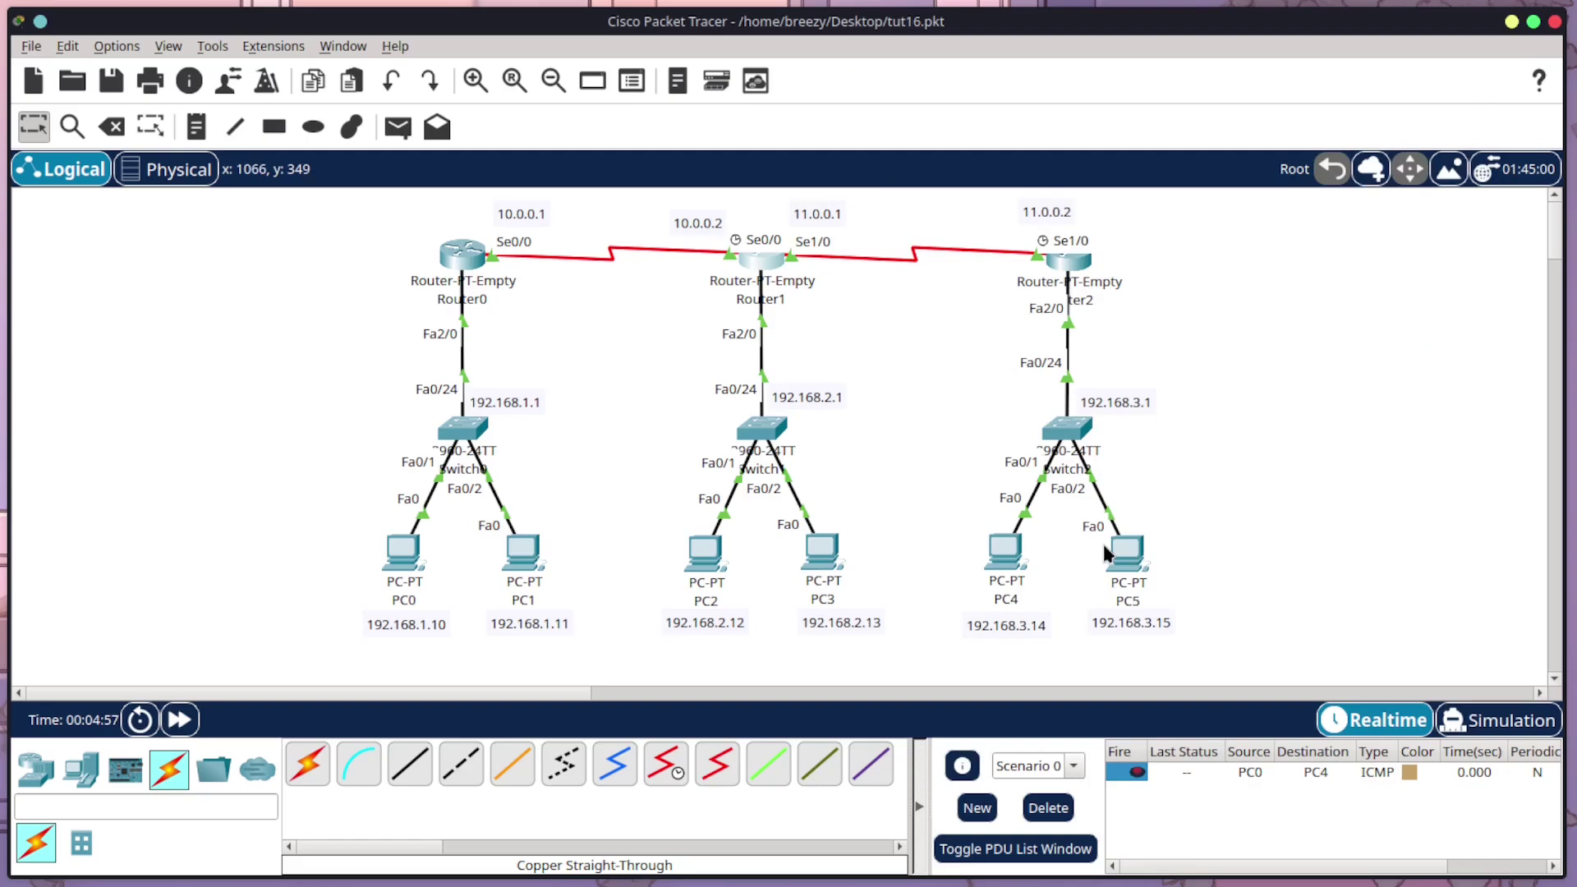
click(1060, 267)
drag(362, 37, 775, 119)
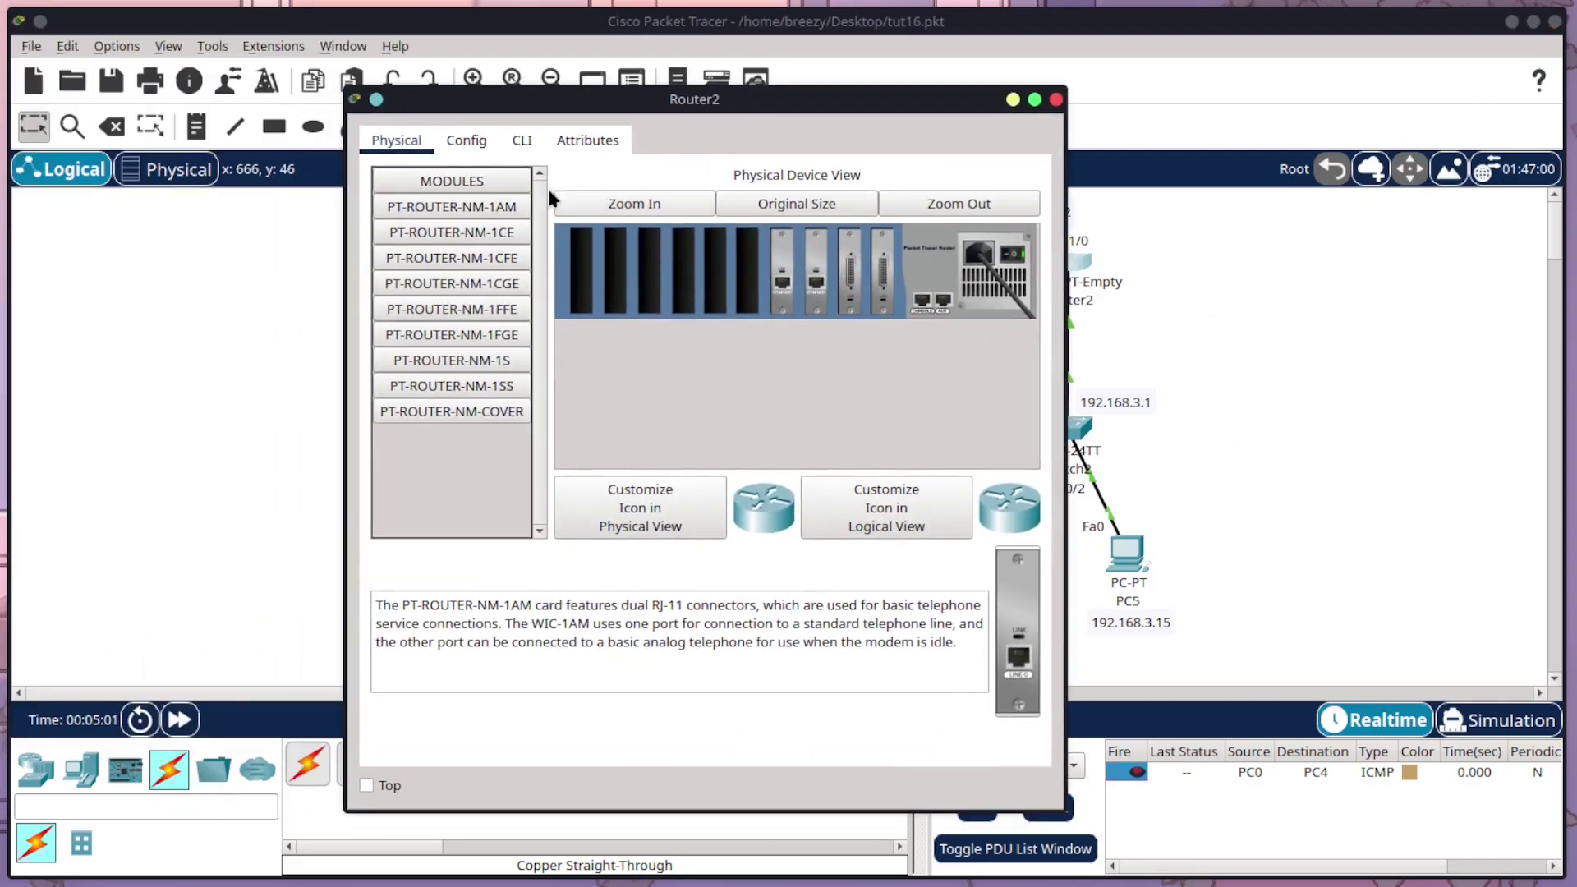
click(522, 141)
drag(472, 96, 386, 96)
key(Return)
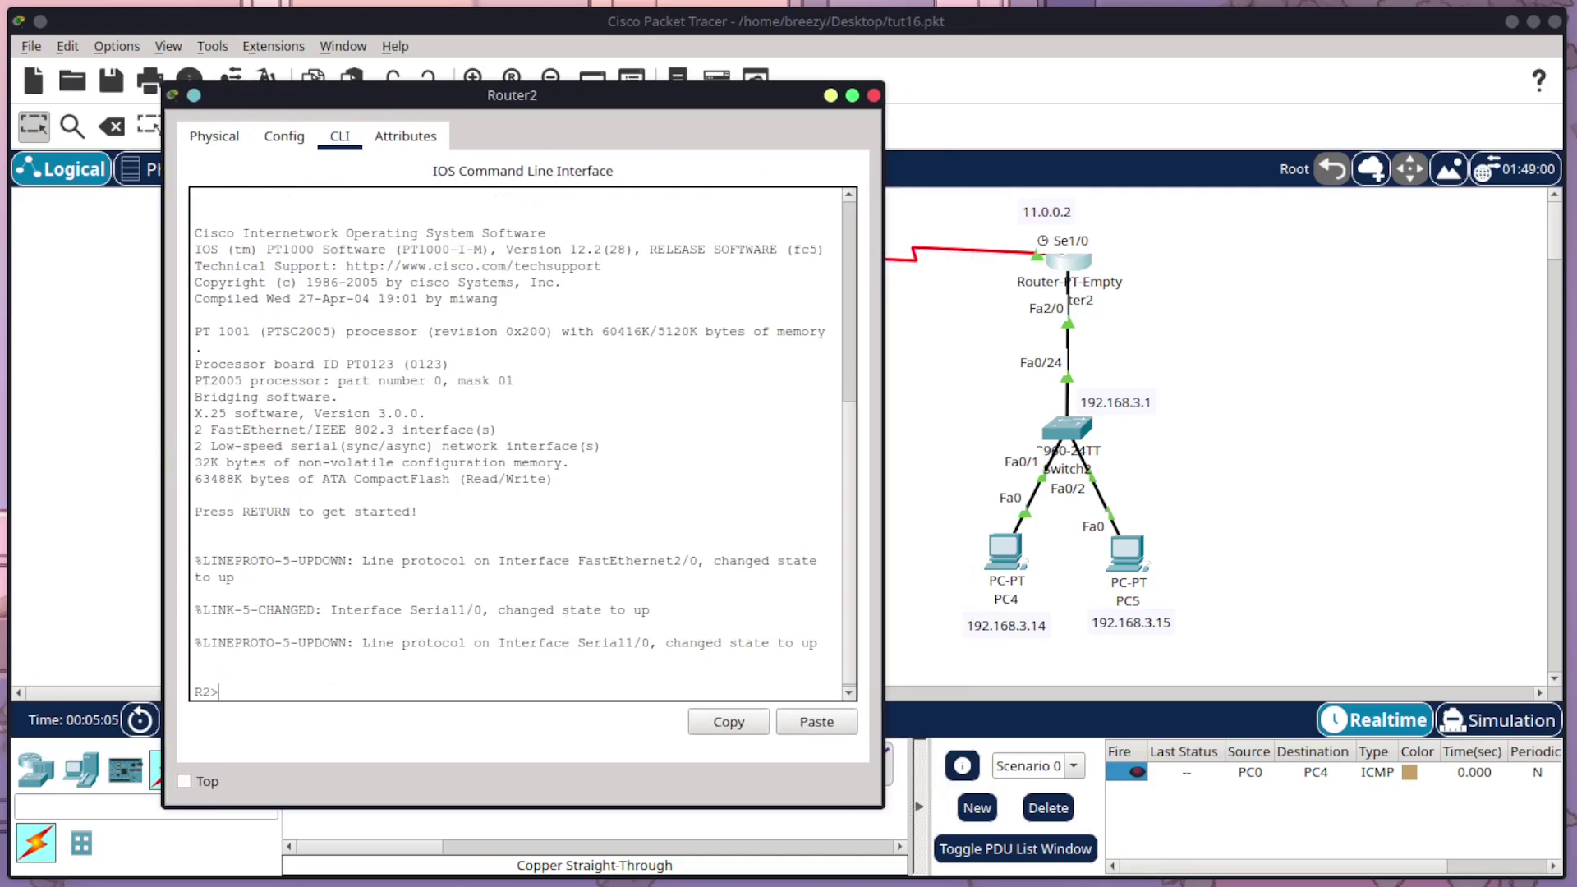
Enter enable and conf t, then start RIP version 1 on Router2
text(enable)
key(Return)
text(conf t)
key(Return)
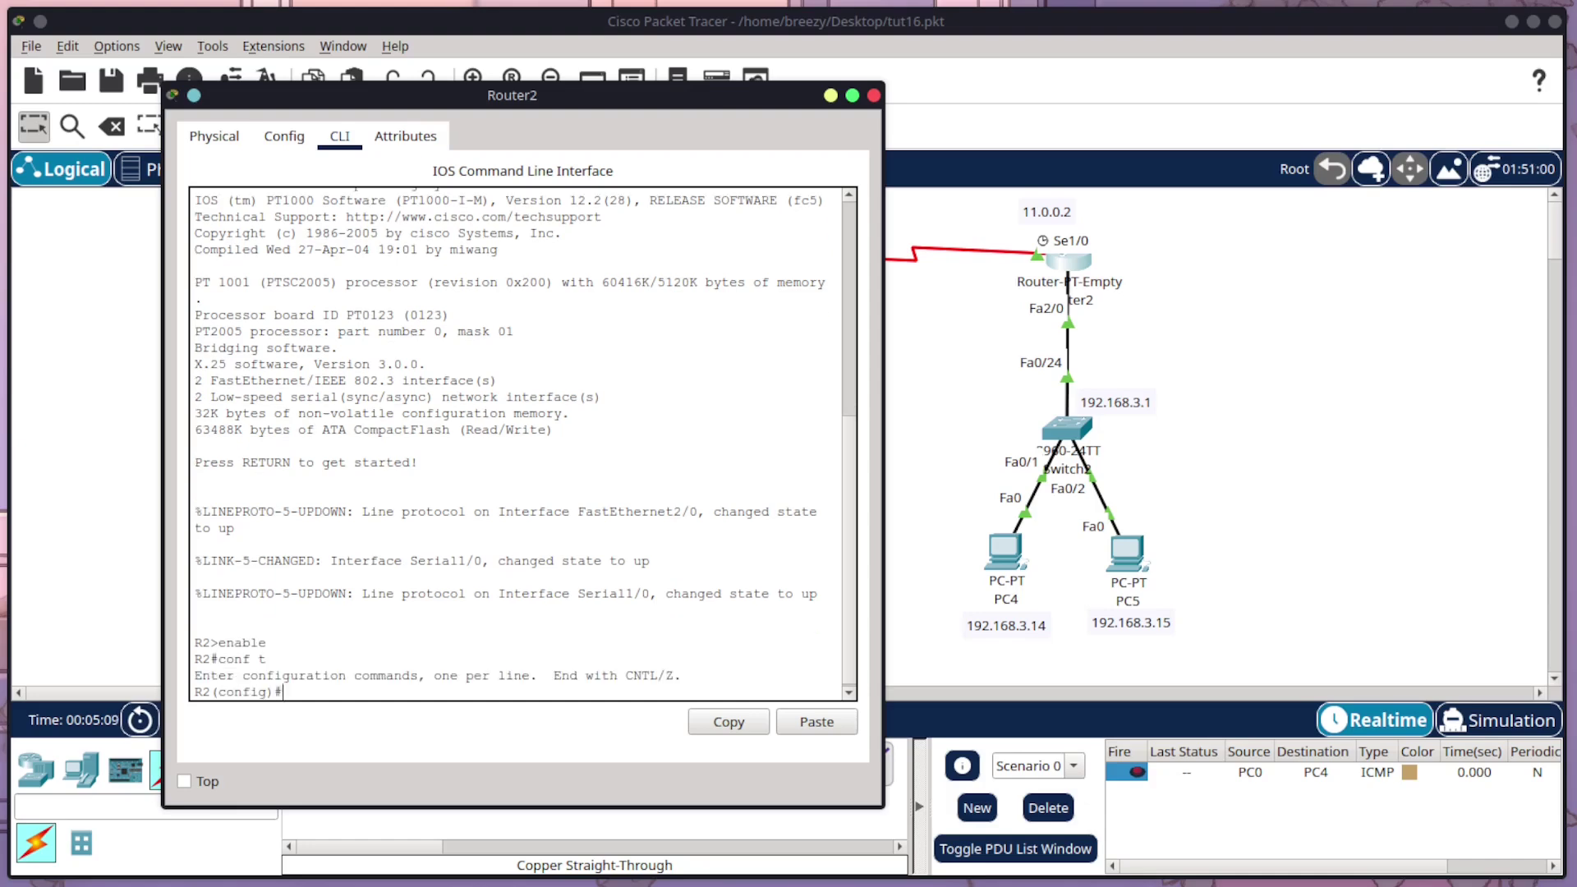
text(router rip)
key(Return)
text(version 1)
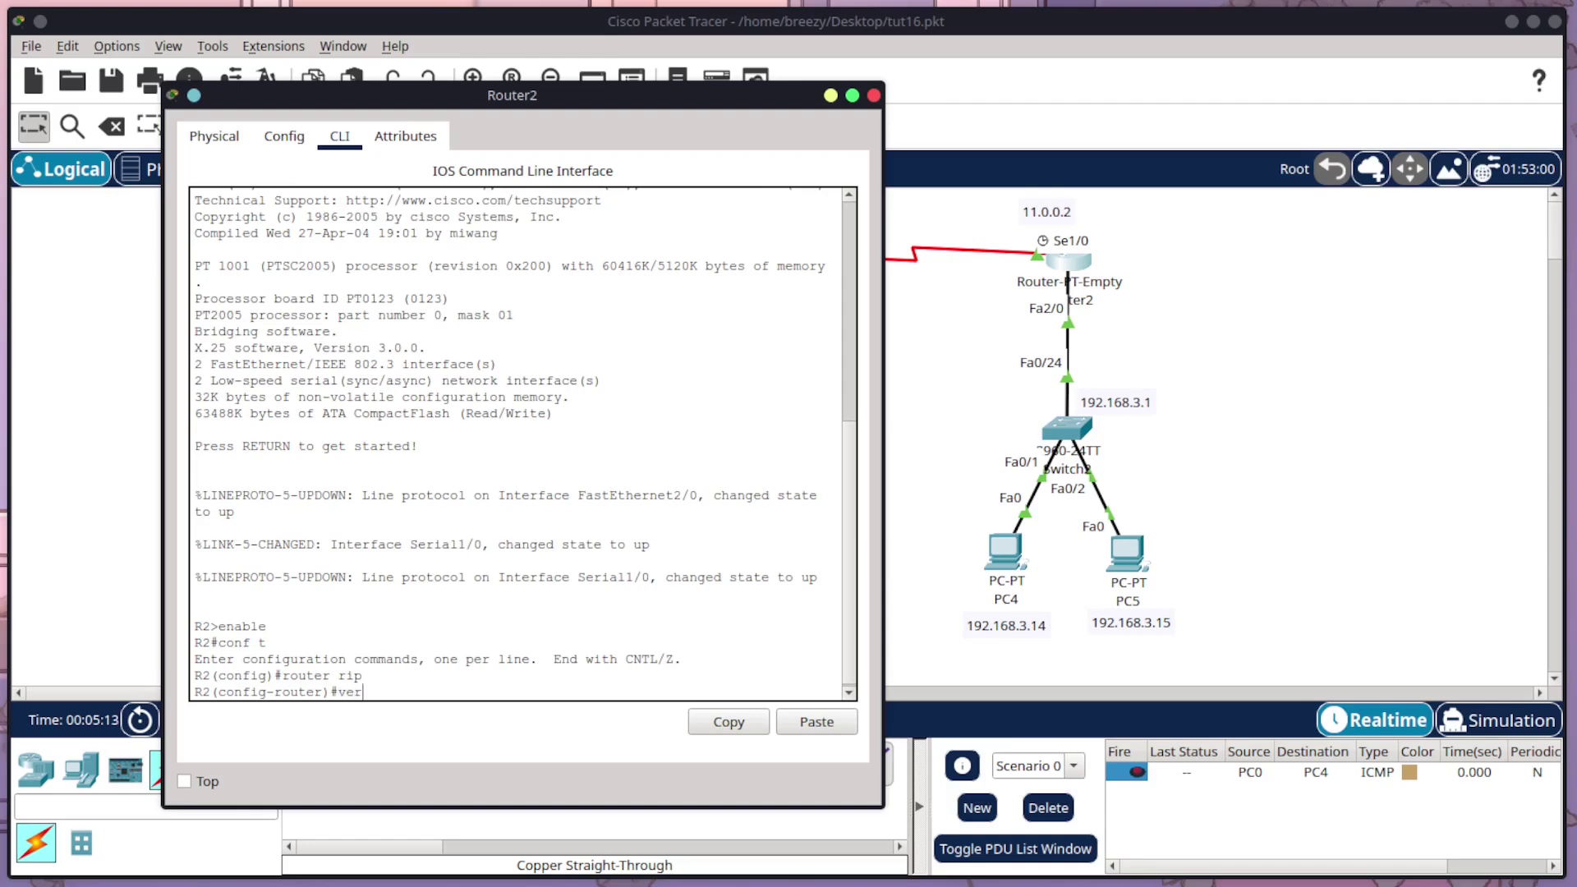
key(Return)
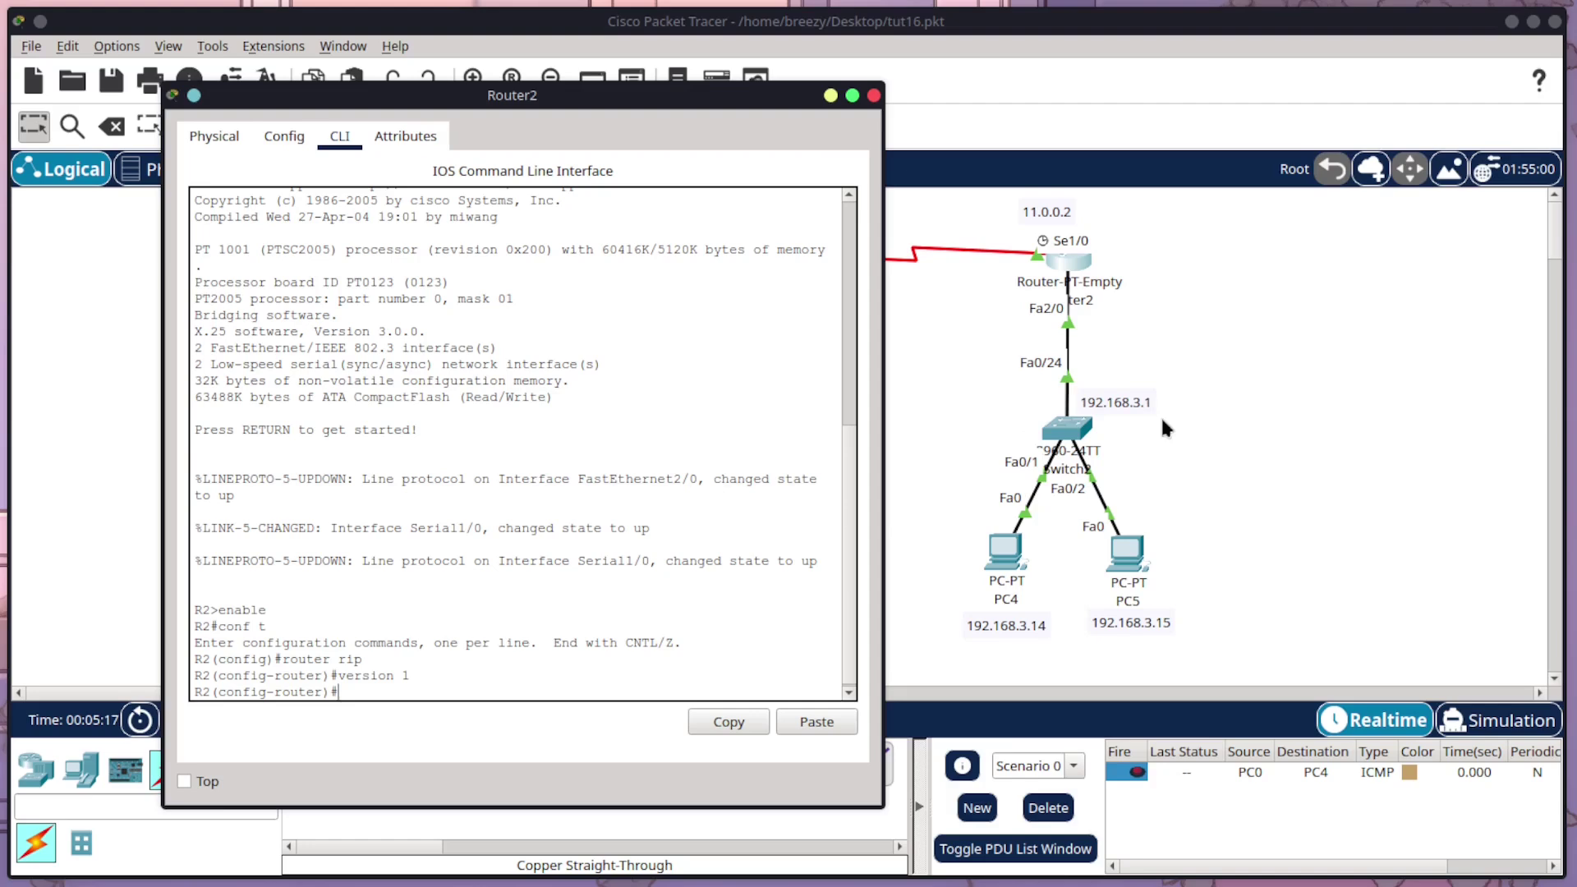
Add networks 192.168.3.0 and 11.0.0.0 to Router2's RIP
text(network 192.168.3.0)
key(Return)
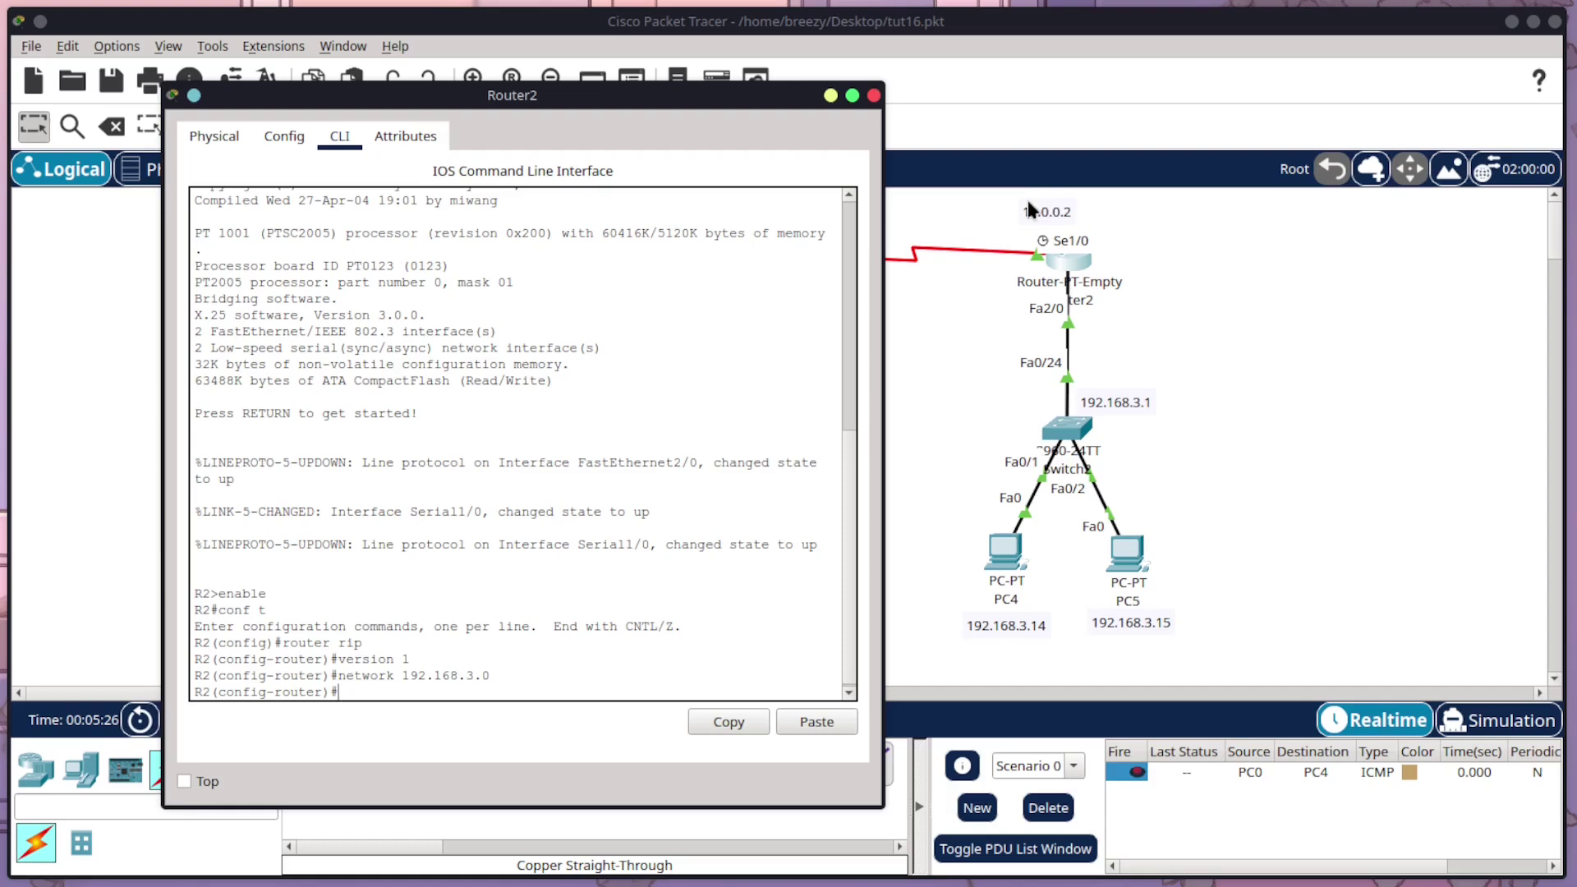
text(network 11.0.0.0)
key(Return)
Exit configuration mode, save with write mem, log out, and close Router2's window
text(exit)
key(Return)
text(ex)
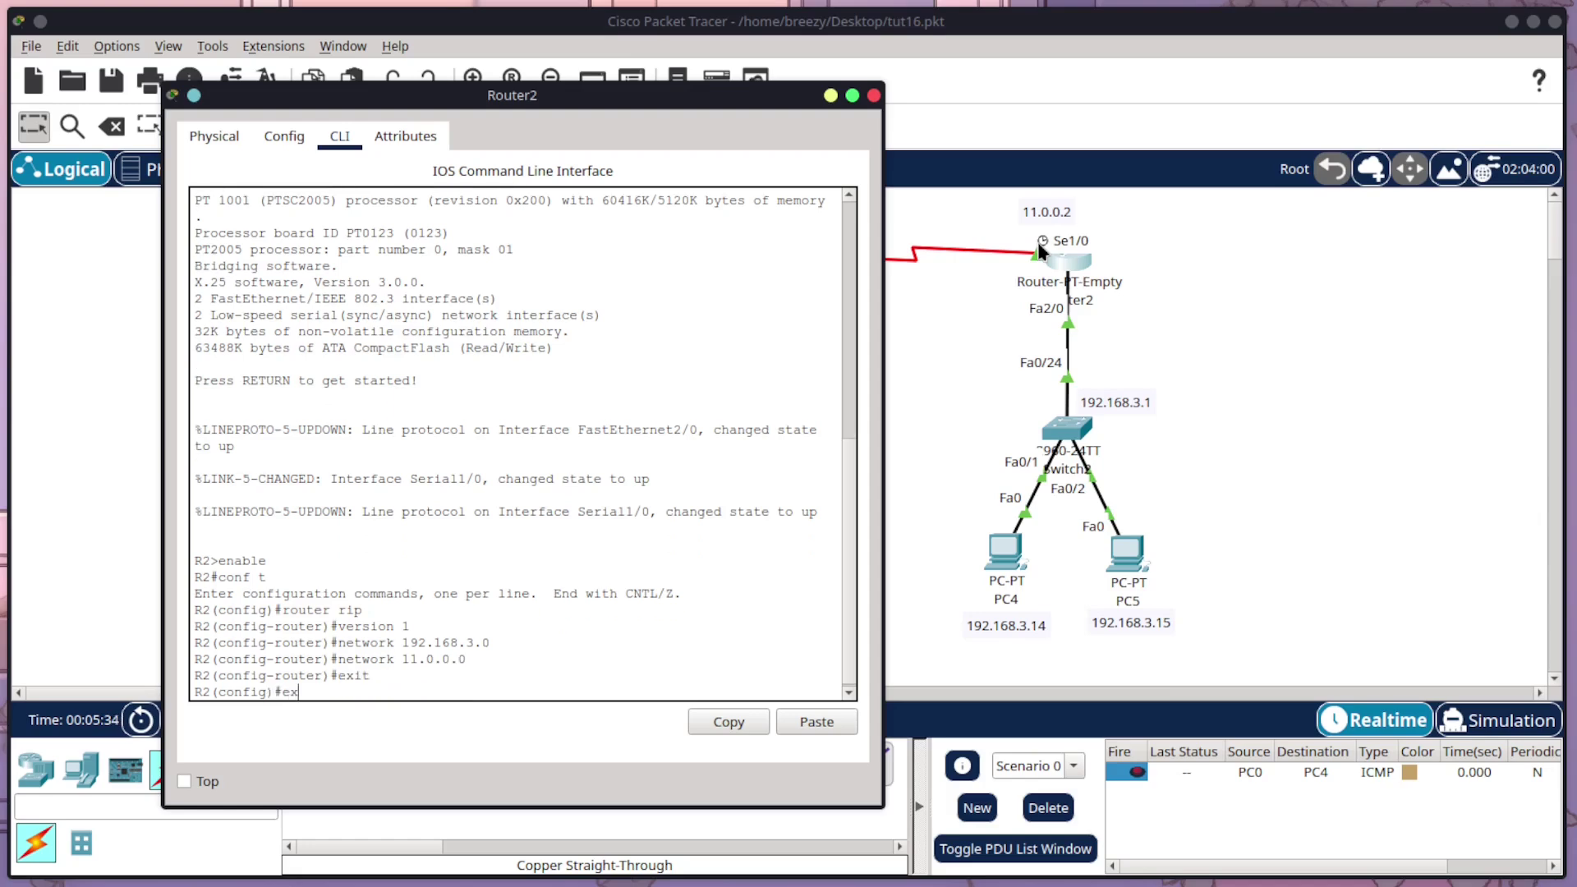
text(it)
key(Return)
text(write mem)
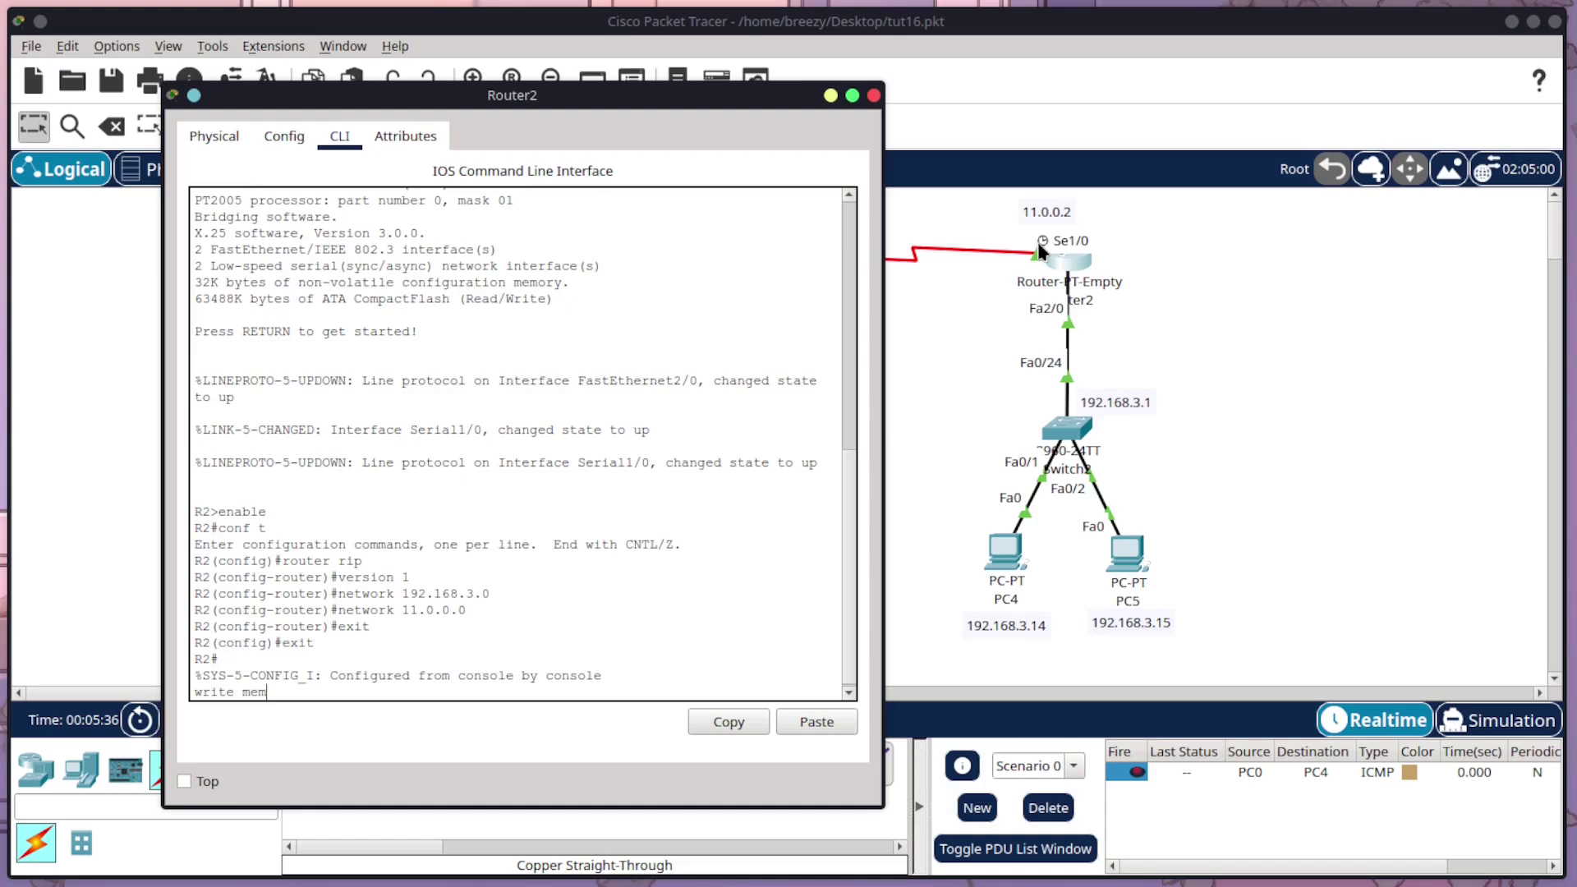
key(Return)
text(exit)
key(Return)
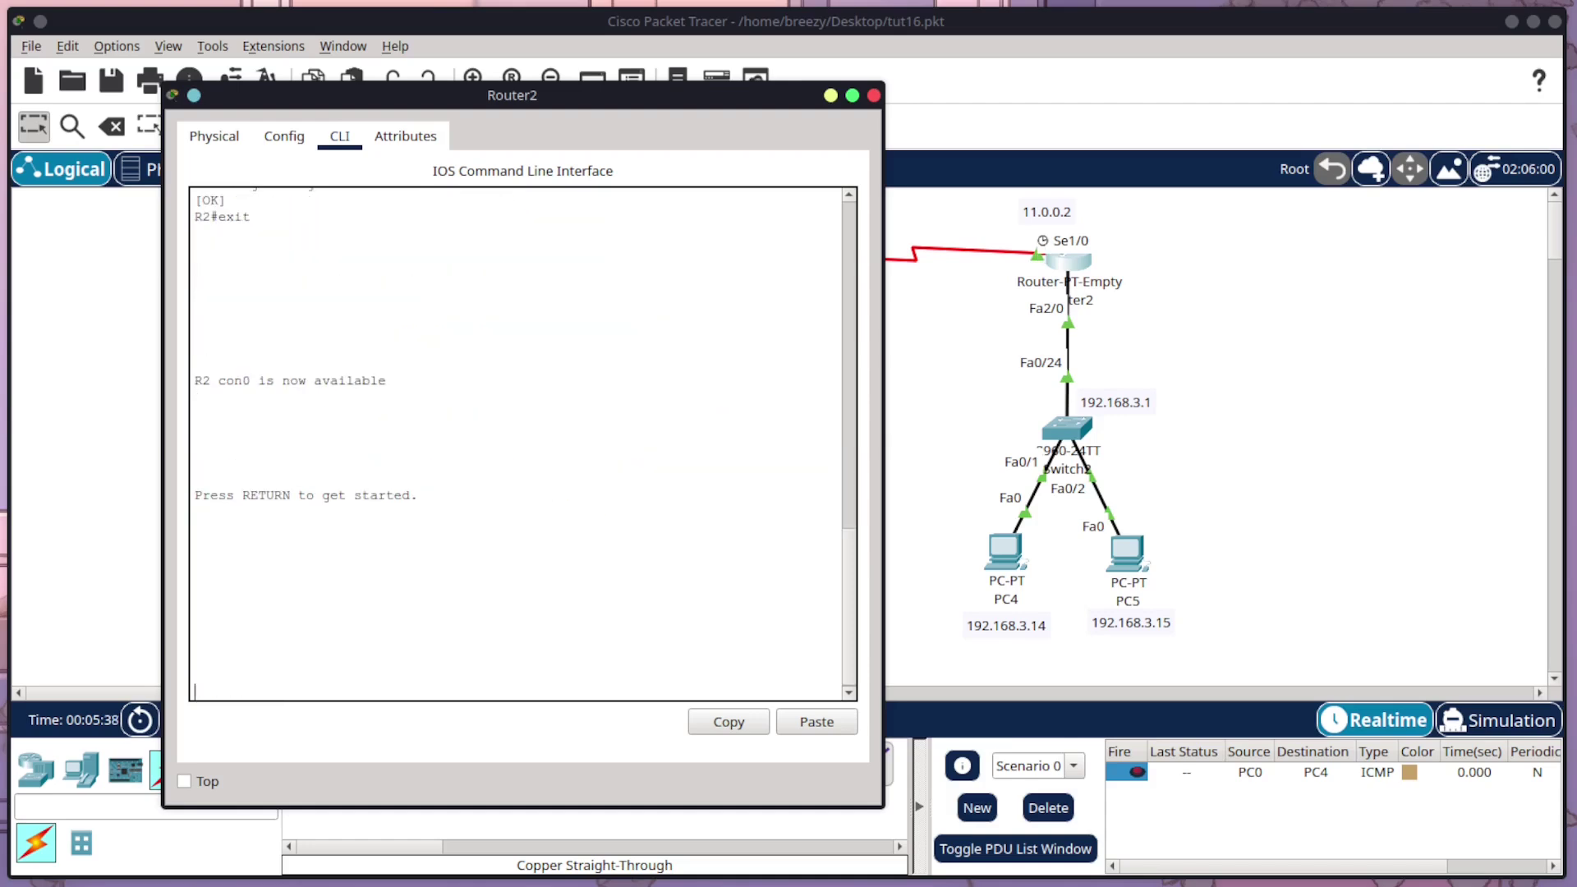
click(874, 95)
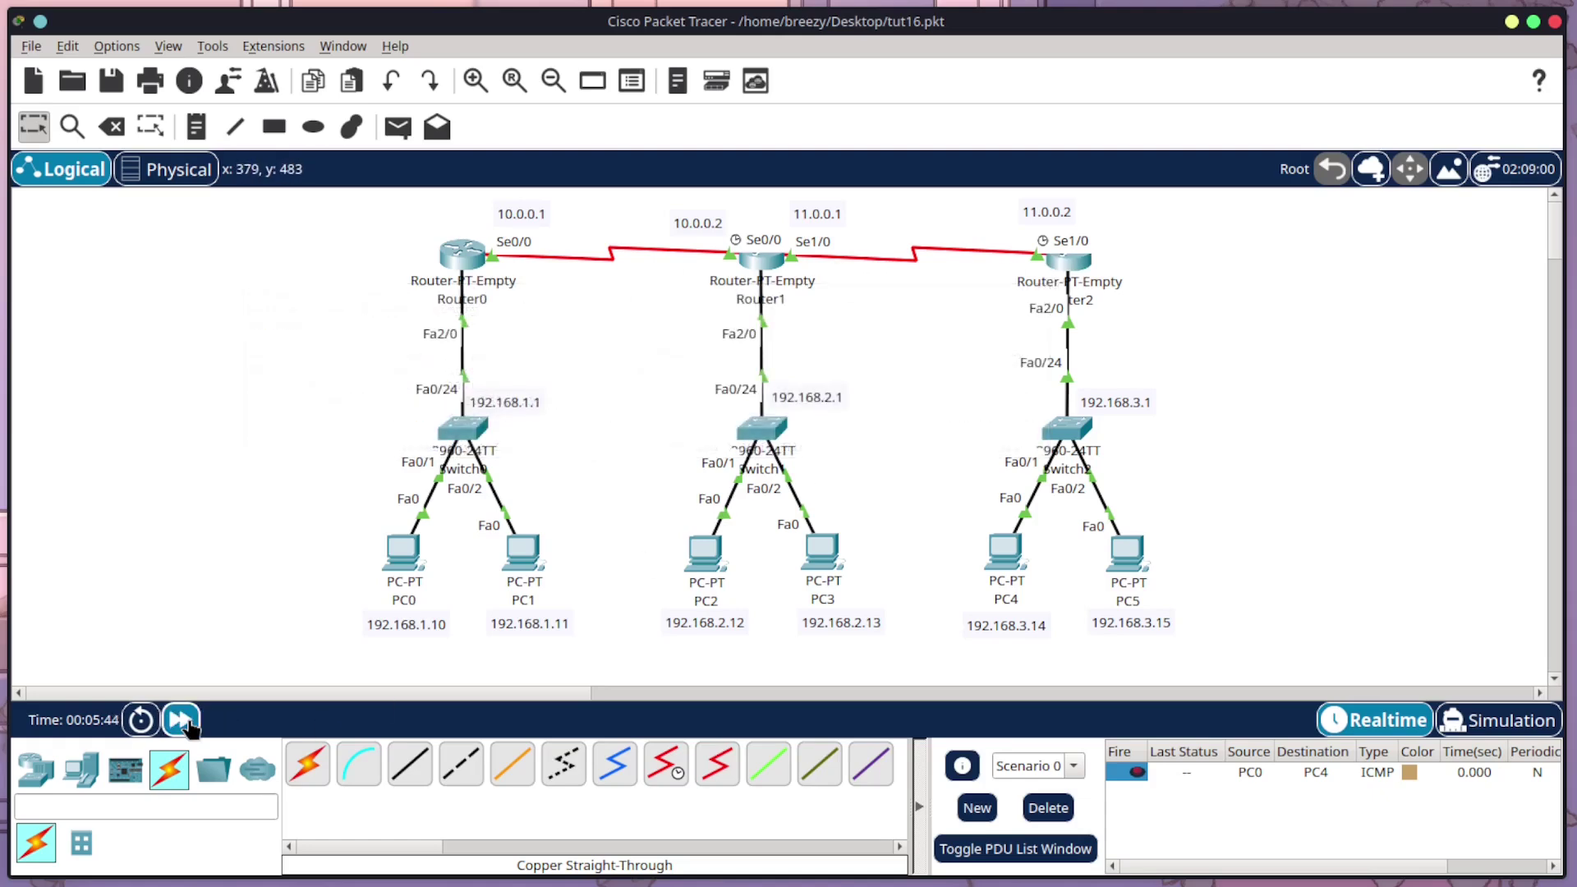
Rerun the ping to 192.168.2.12 from PC0's command prompt, getting 3 of 4 replies
click(402, 555)
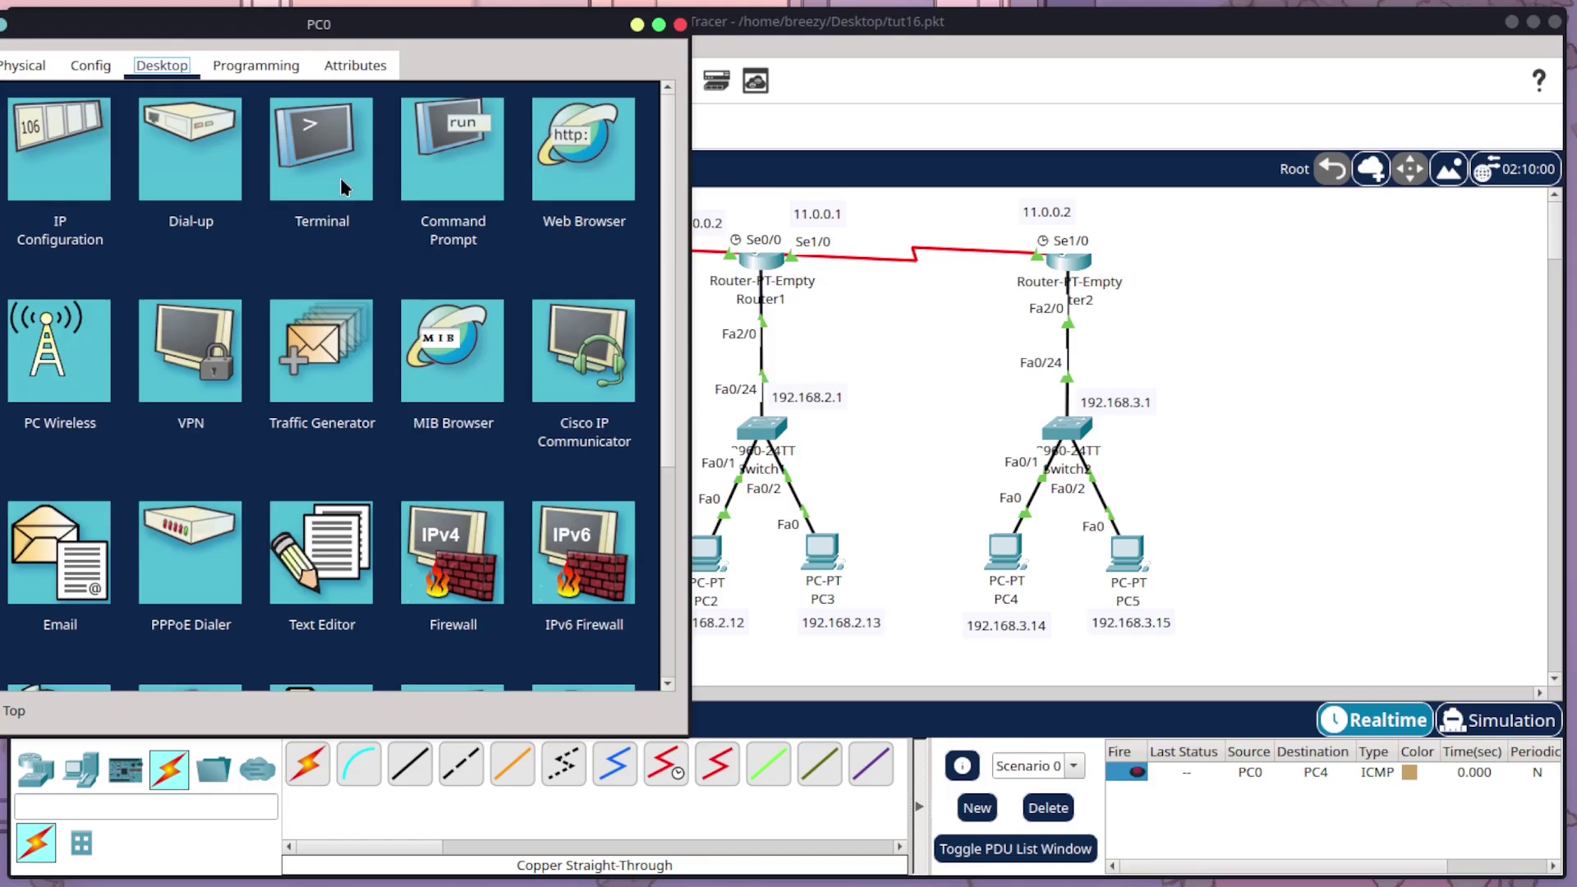
click(467, 157)
drag(398, 26, 550, 84)
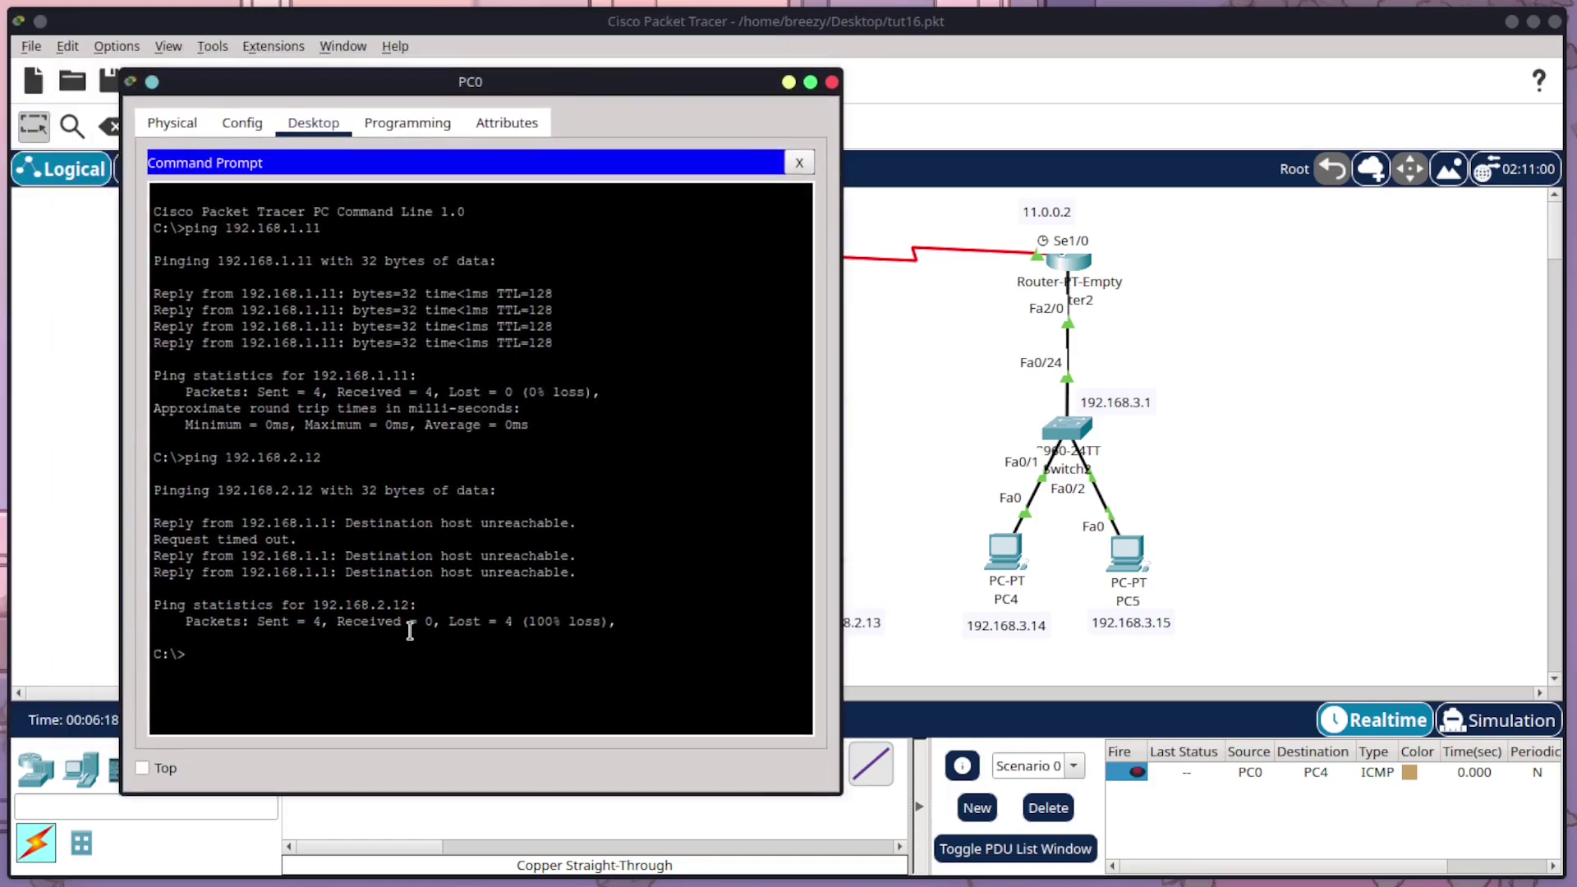
key(Up)
key(Return)
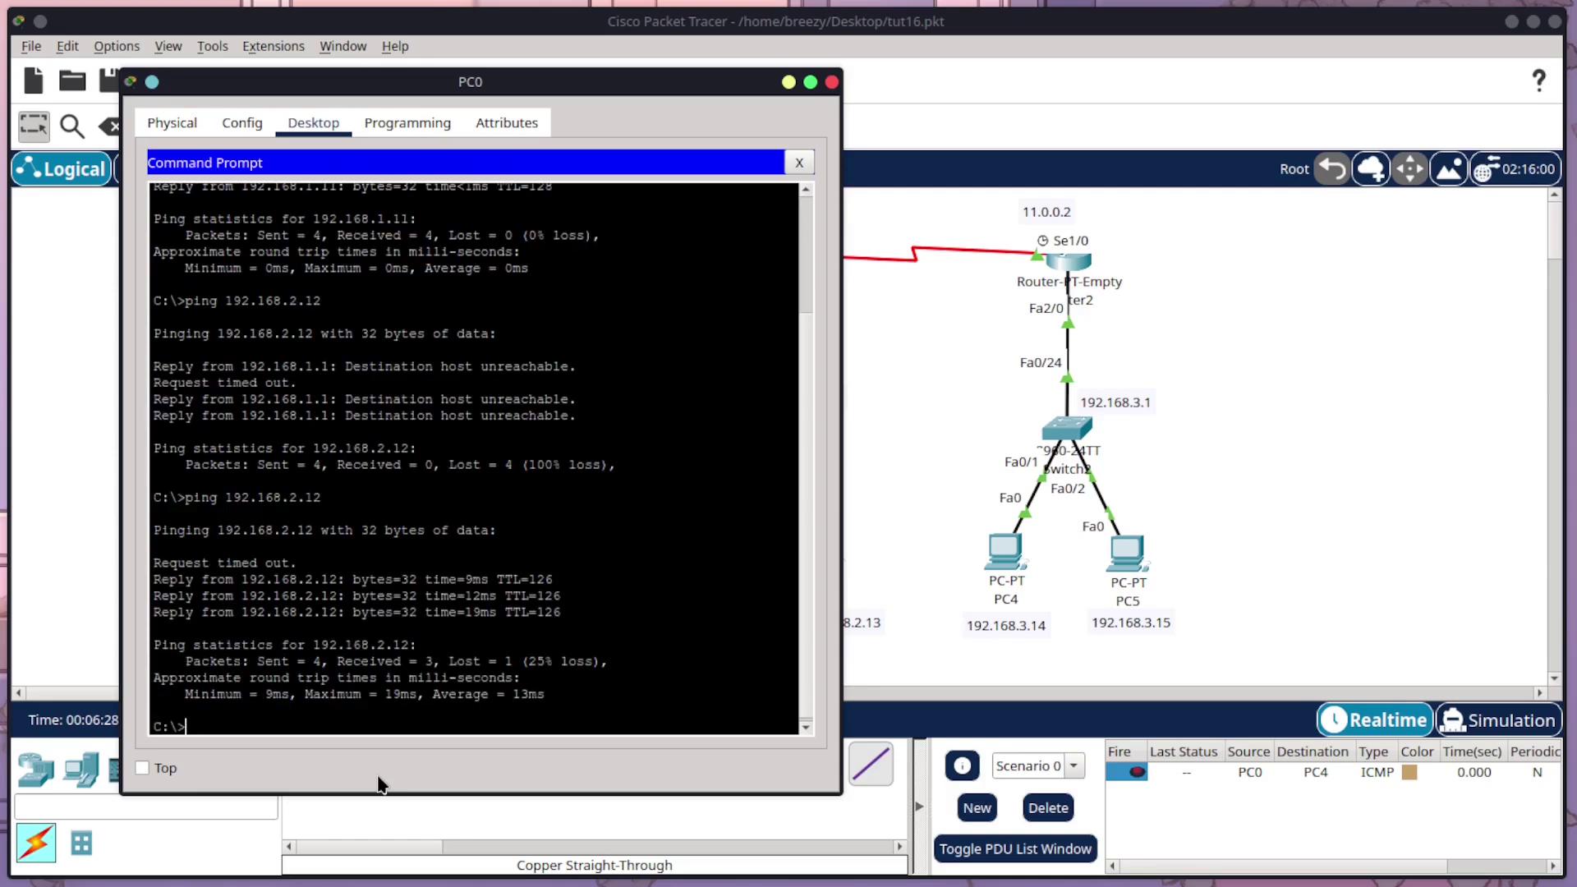
Ping 192.168.3.15 from PC0 twice, getting 3 of 4 then 4 of 4 replies
text(ping 192.168.3.15)
key(Return)
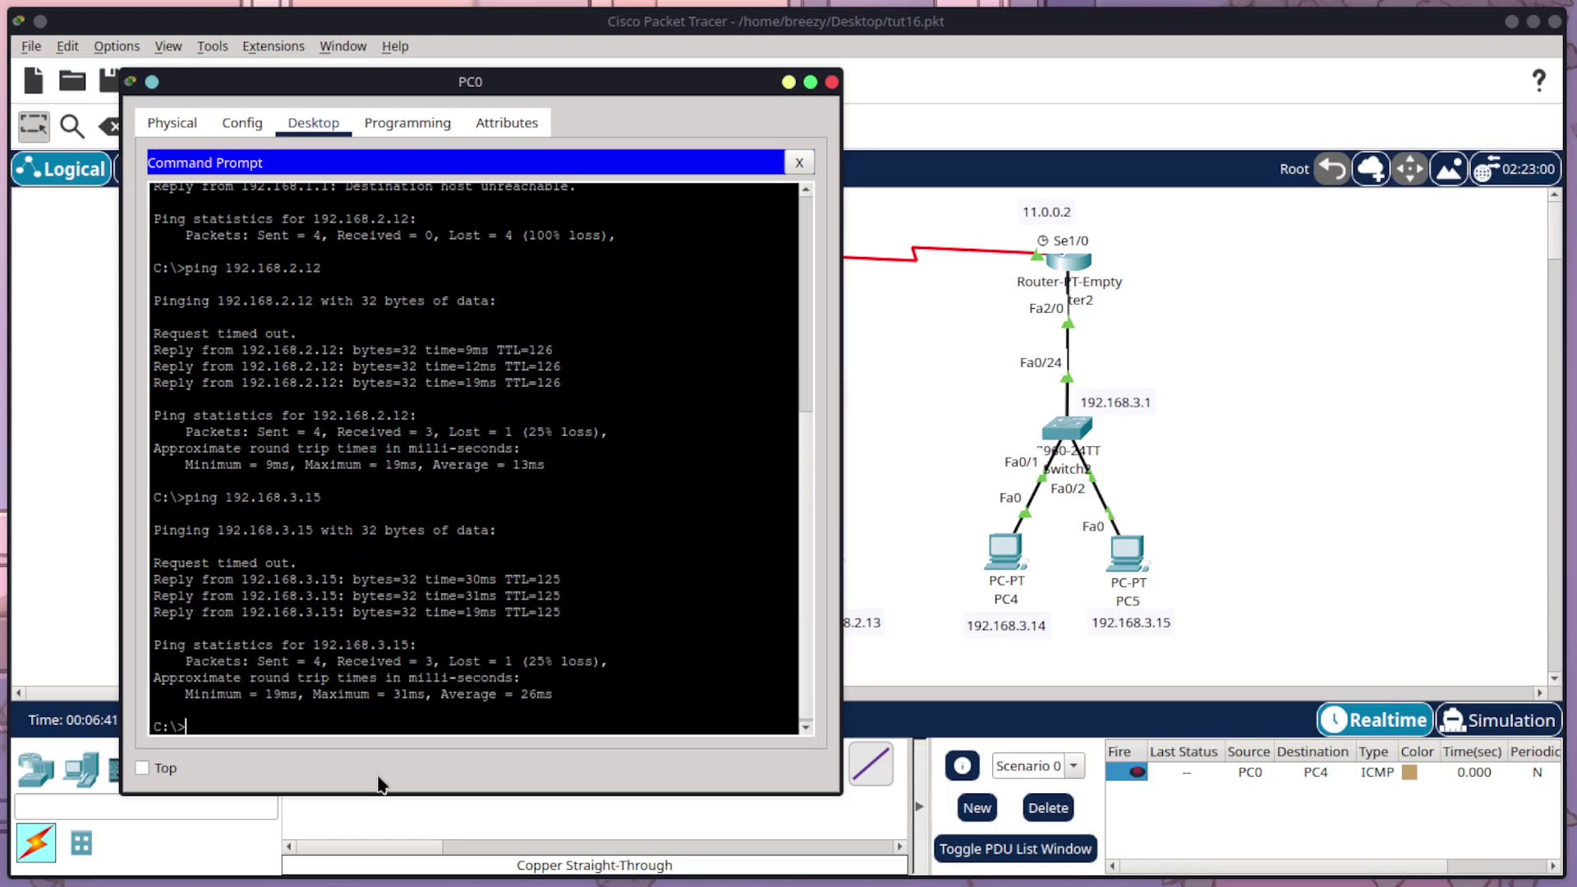
key(Up)
key(Return)
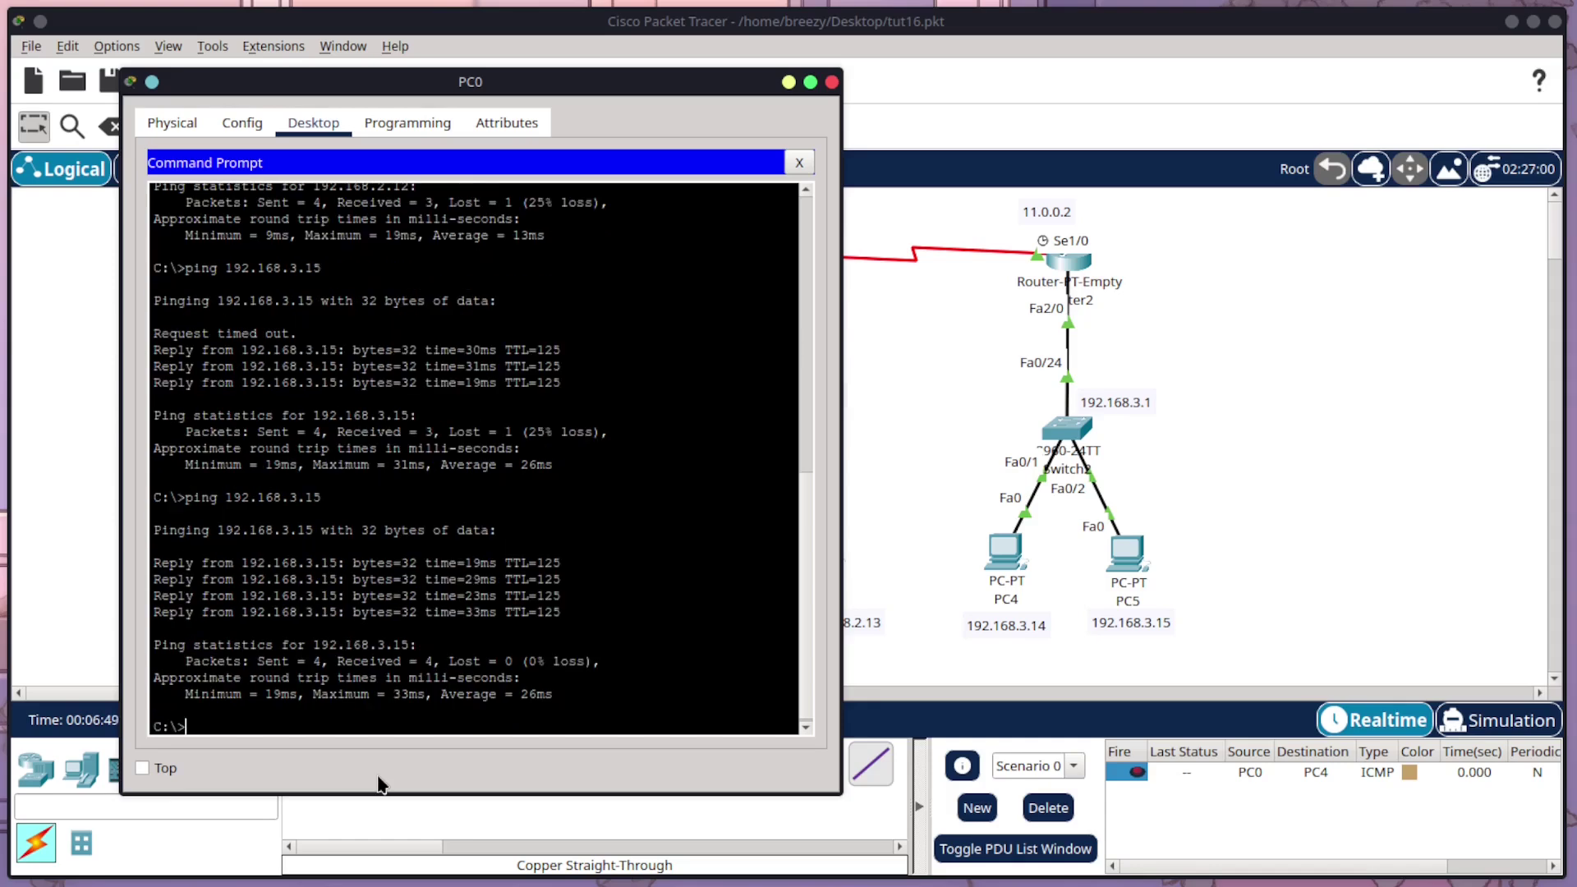
Close PC0's window to return to the three-router topology view
click(831, 82)
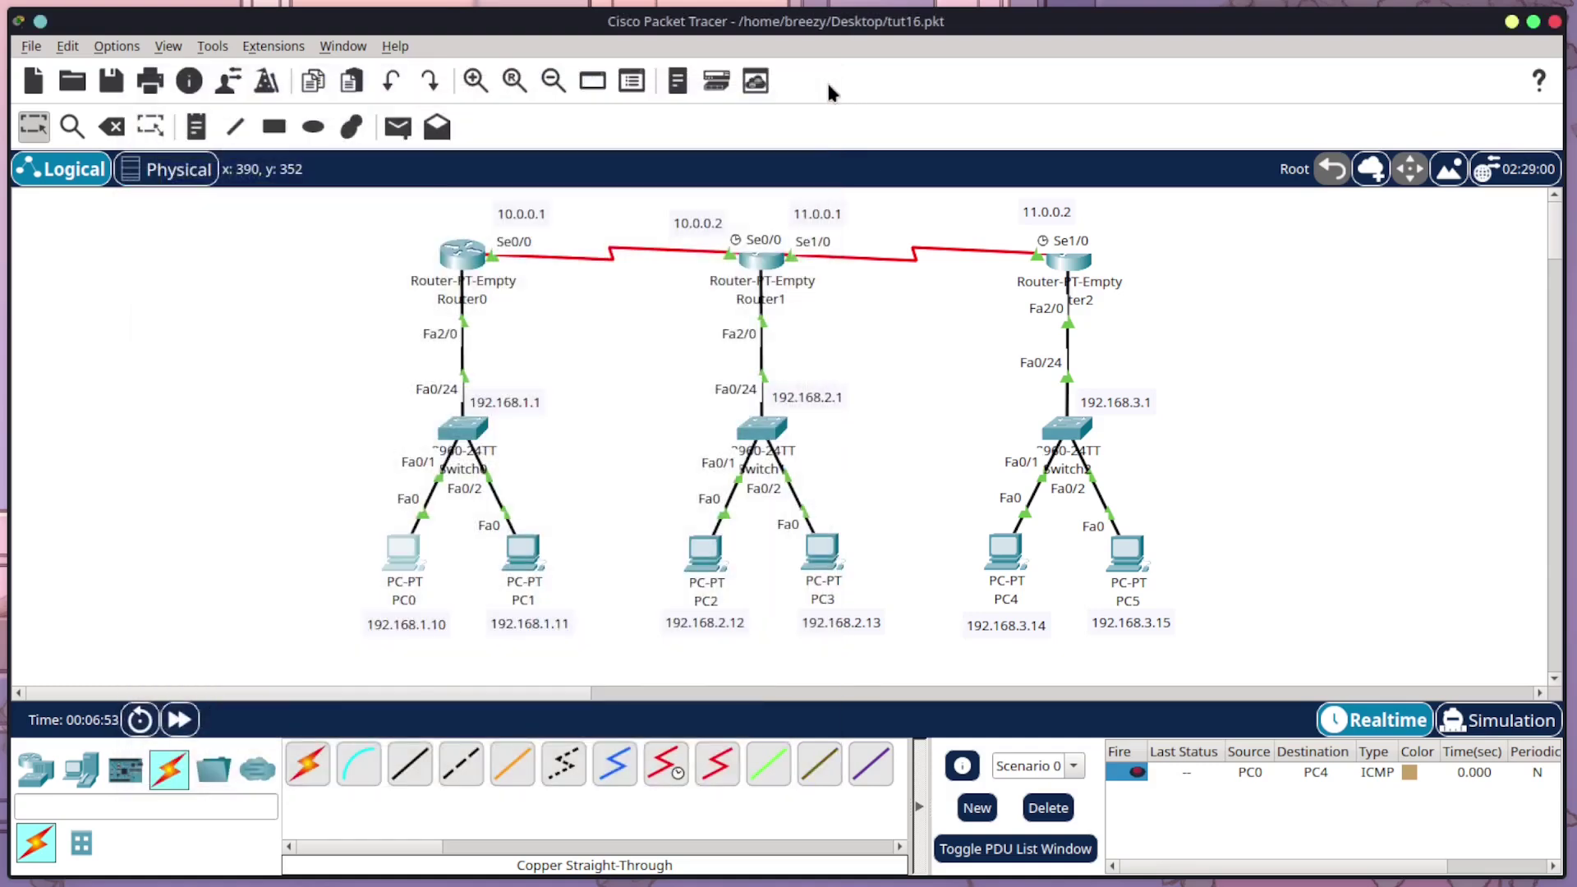